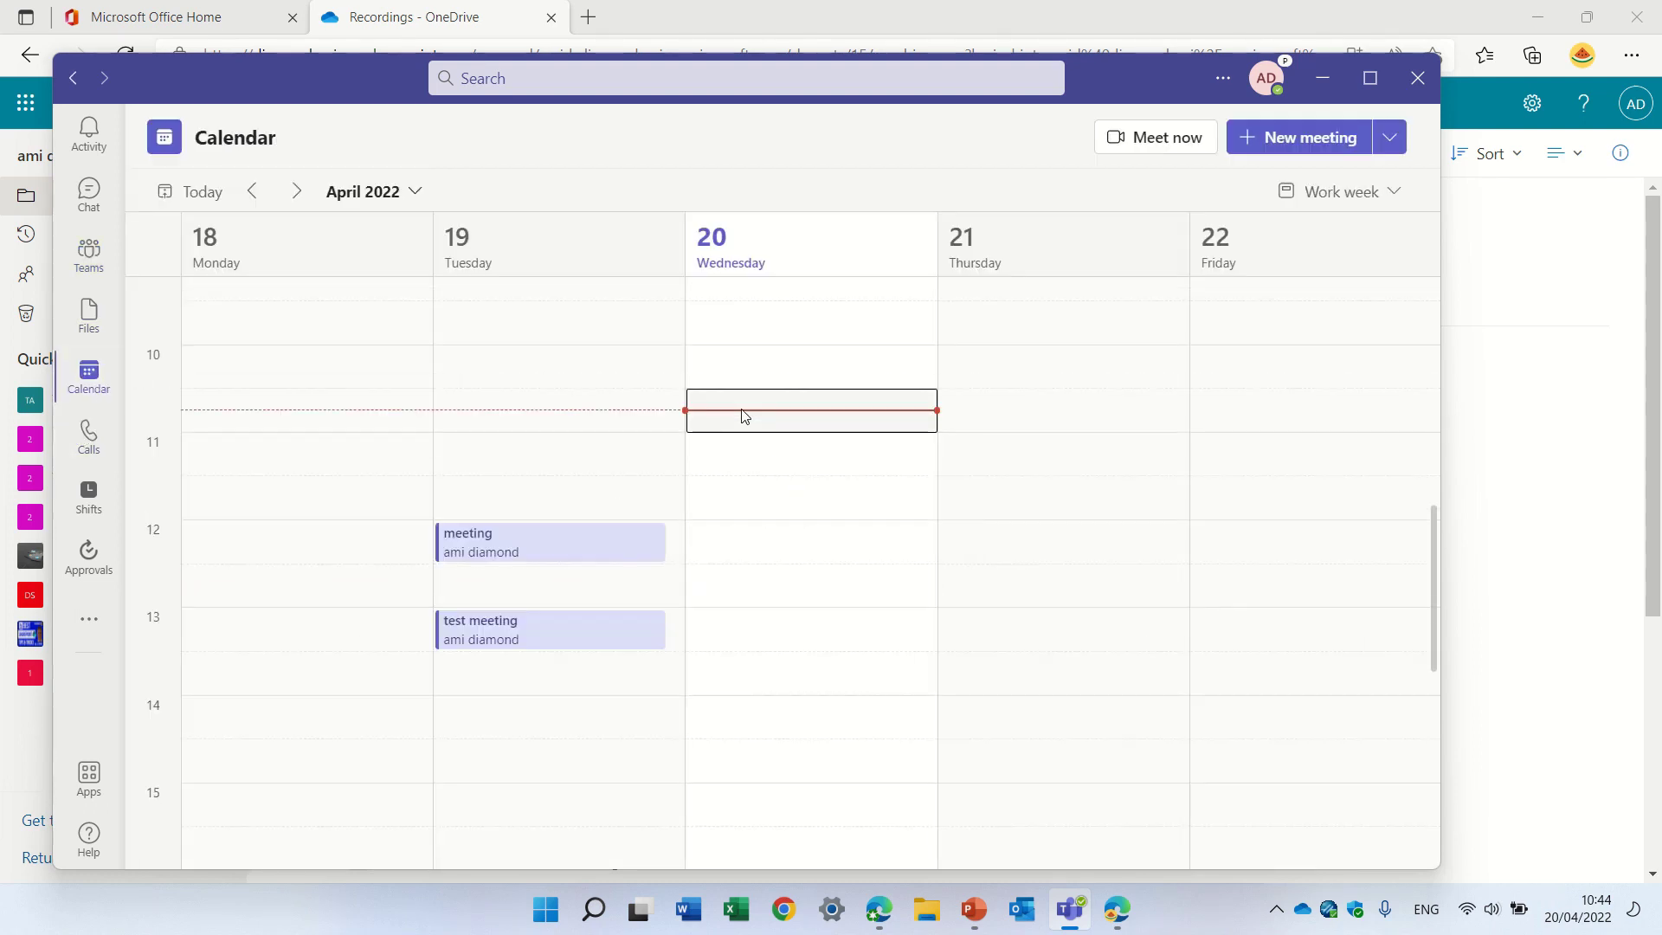
Schedule a meeting titled "test meeting" on 20/04/2022 from 11:30 to 12:00 and send the invitation to one required attendee.
click(800, 486)
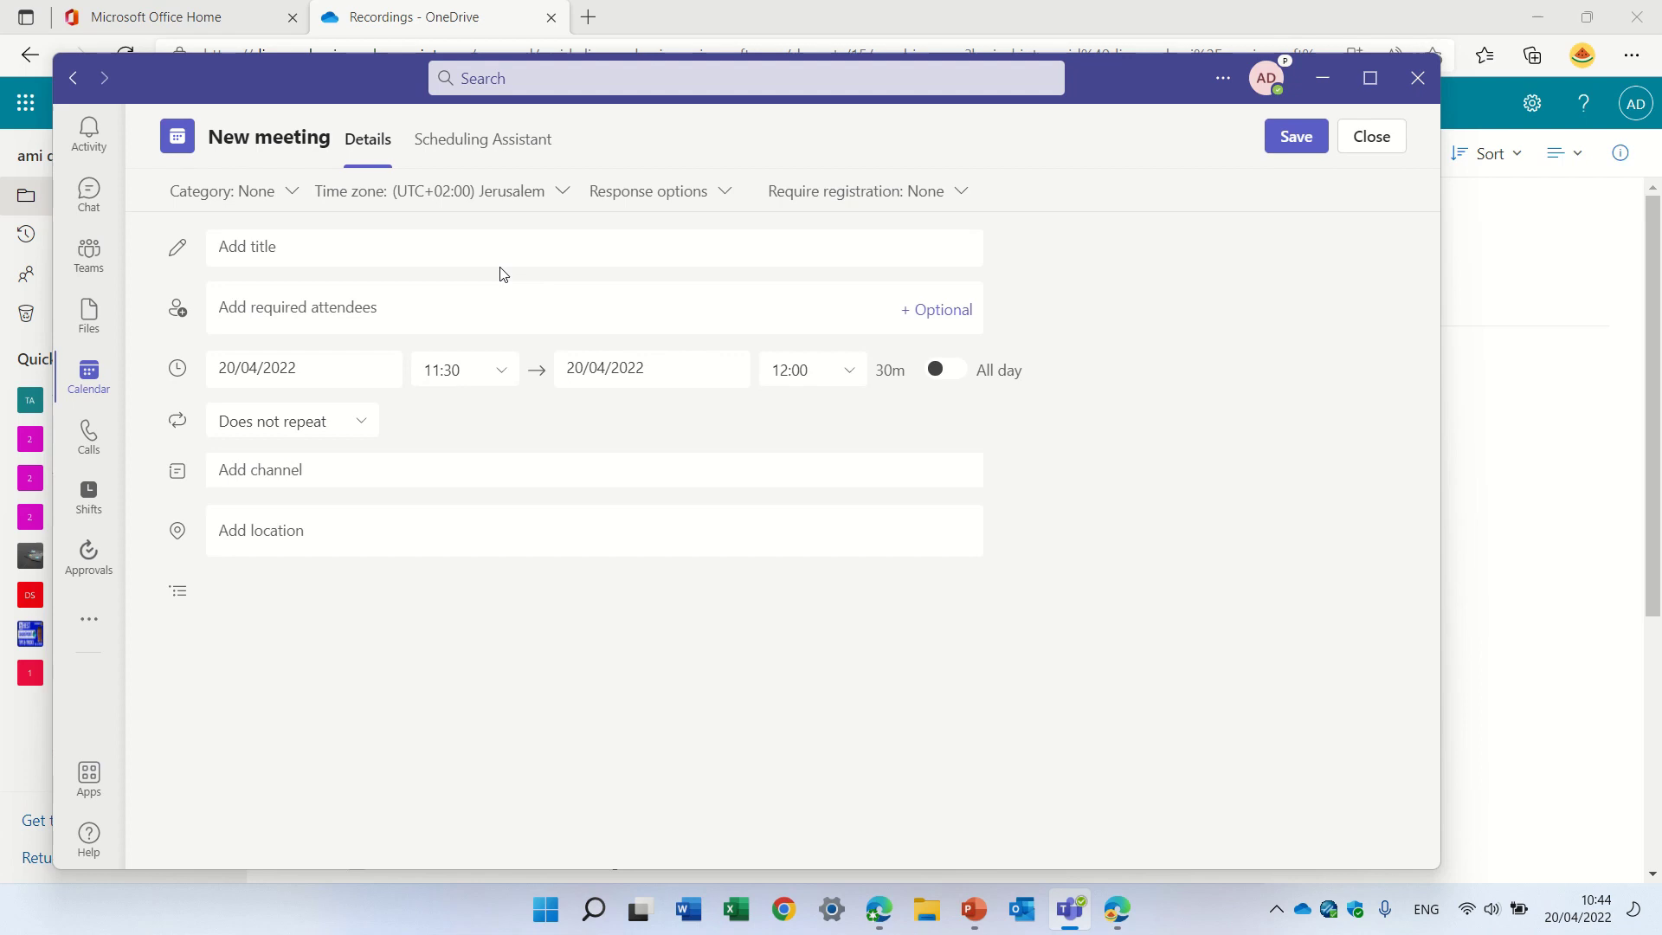
text(test meeting)
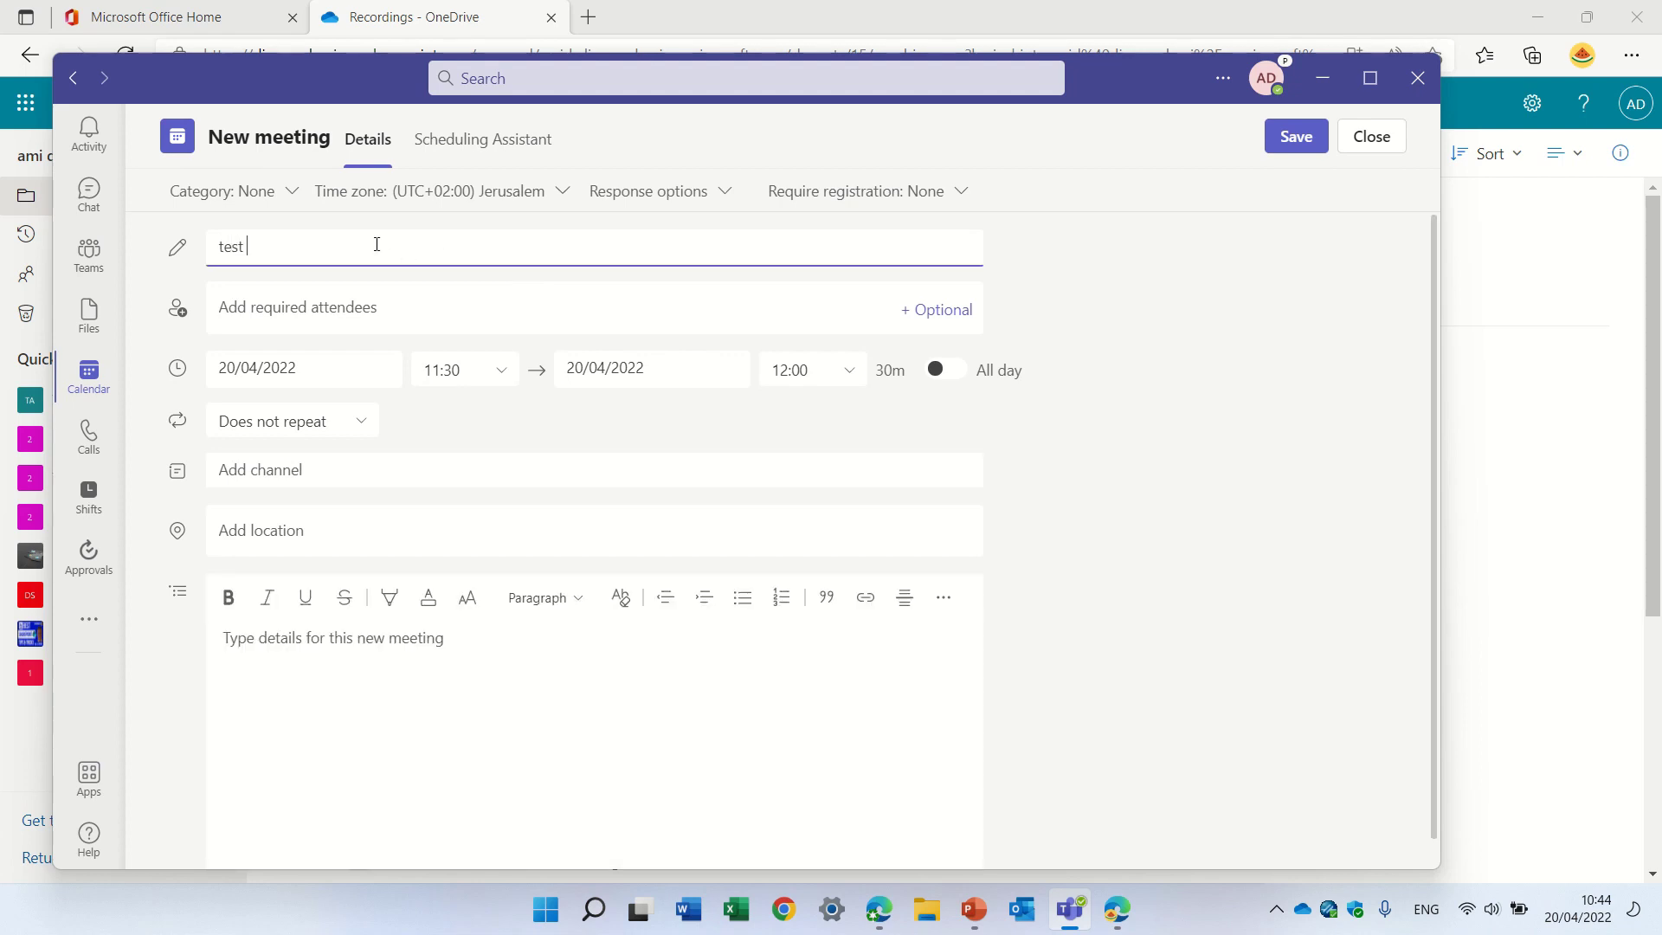
click(289, 308)
text(alex)
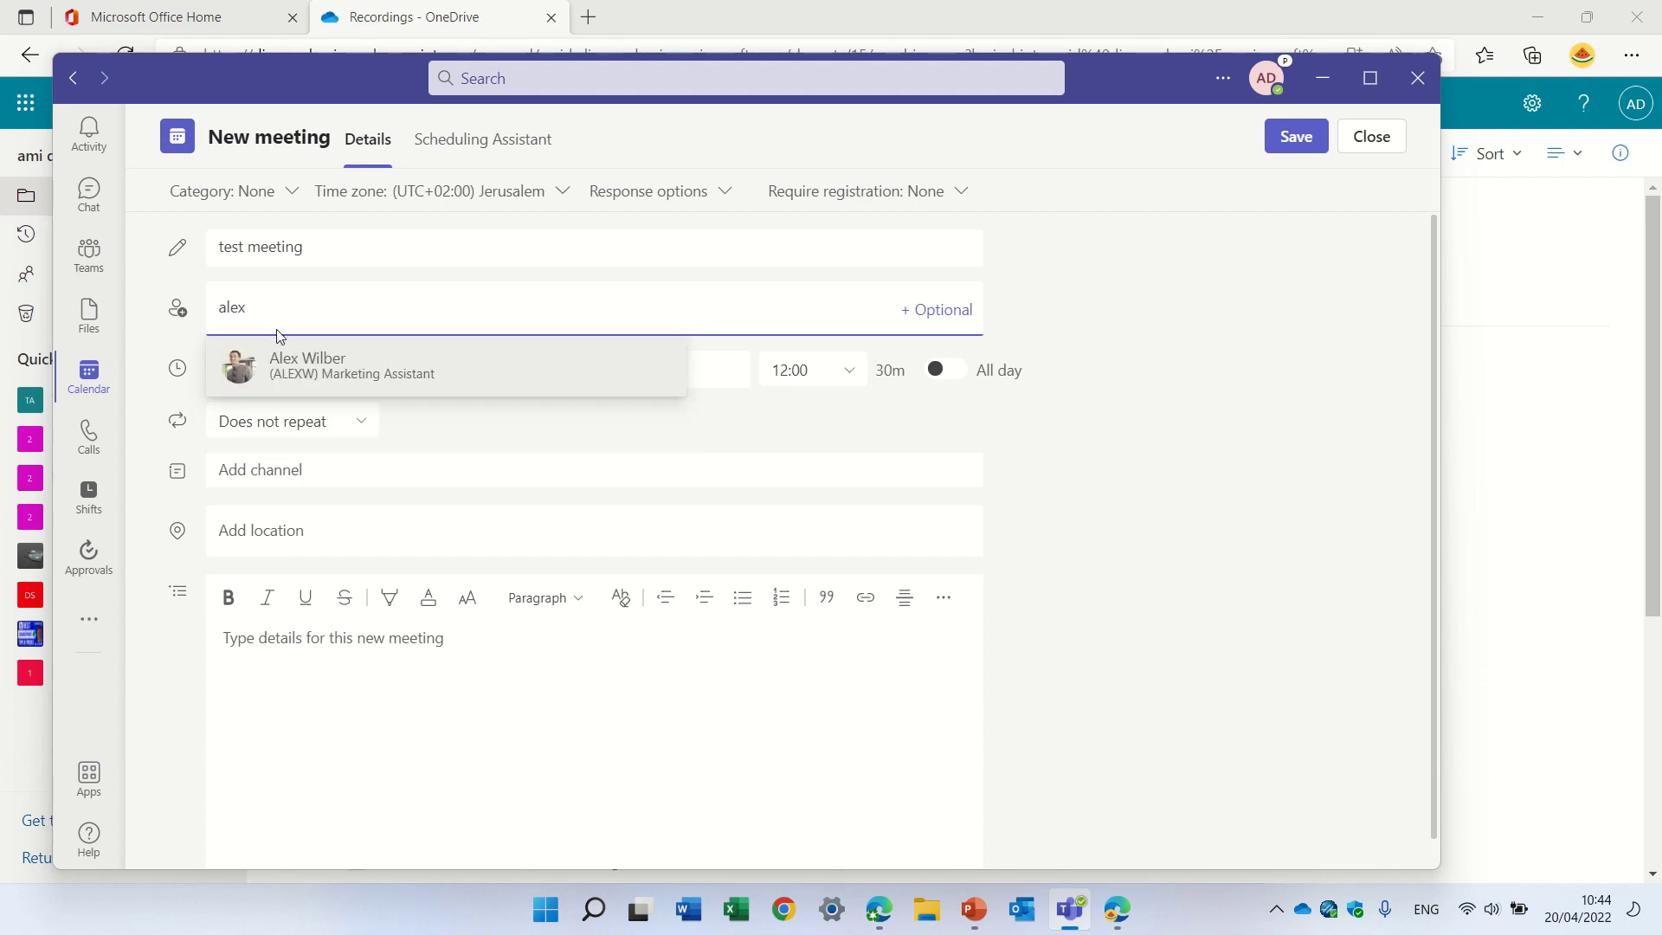
click(298, 364)
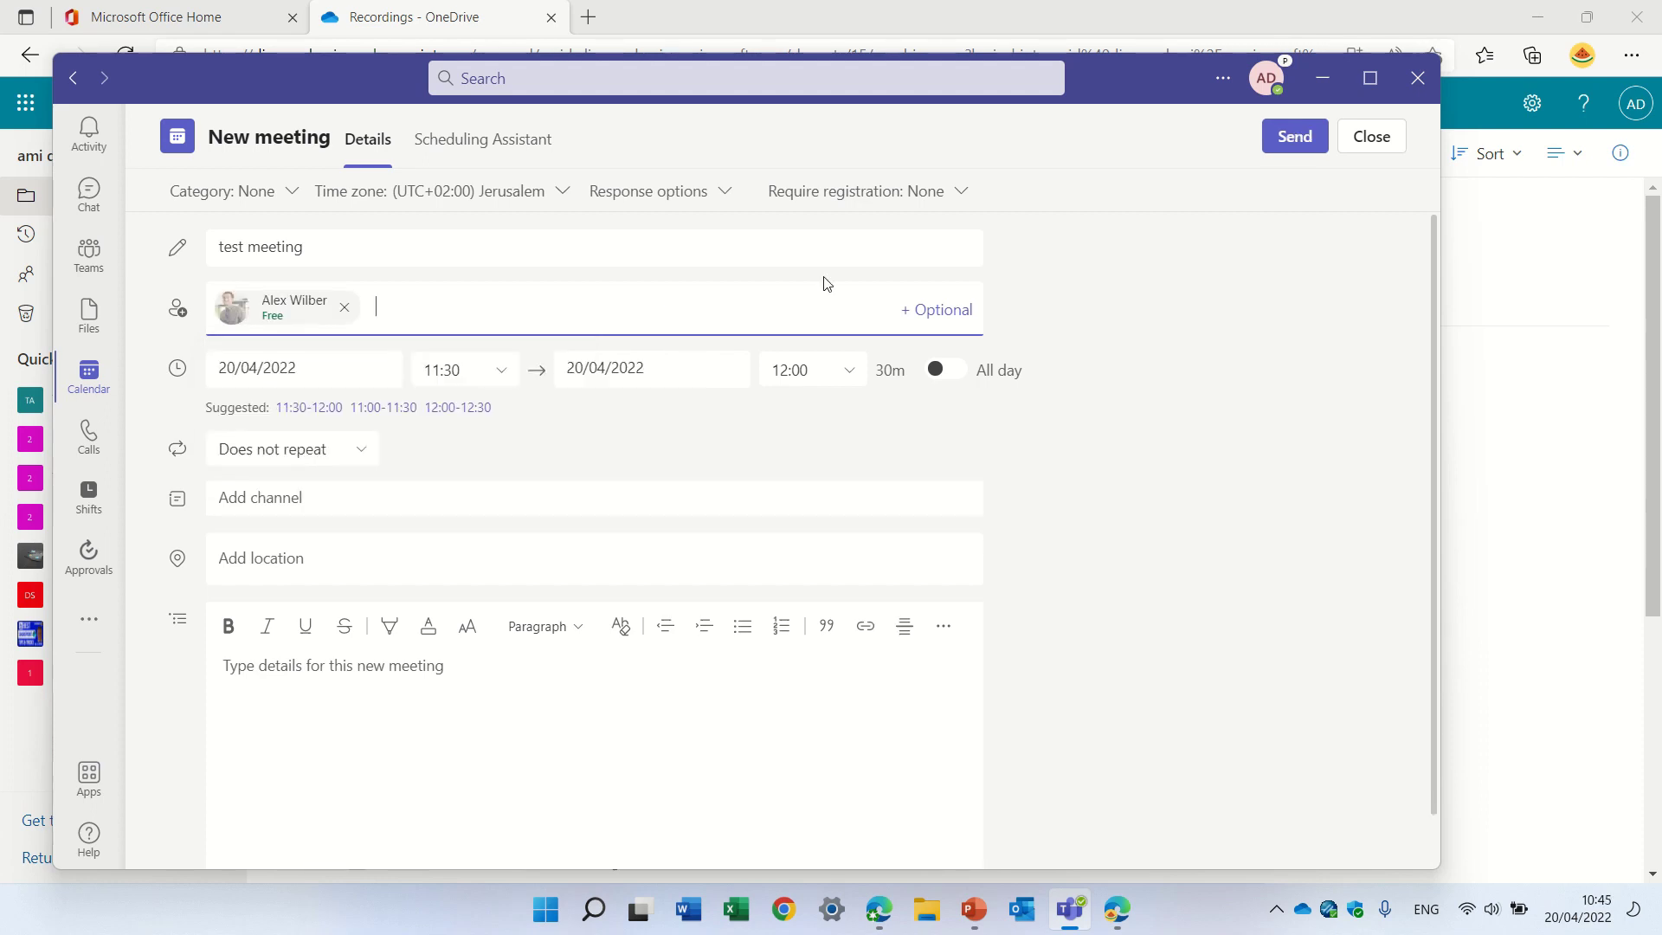
click(1298, 147)
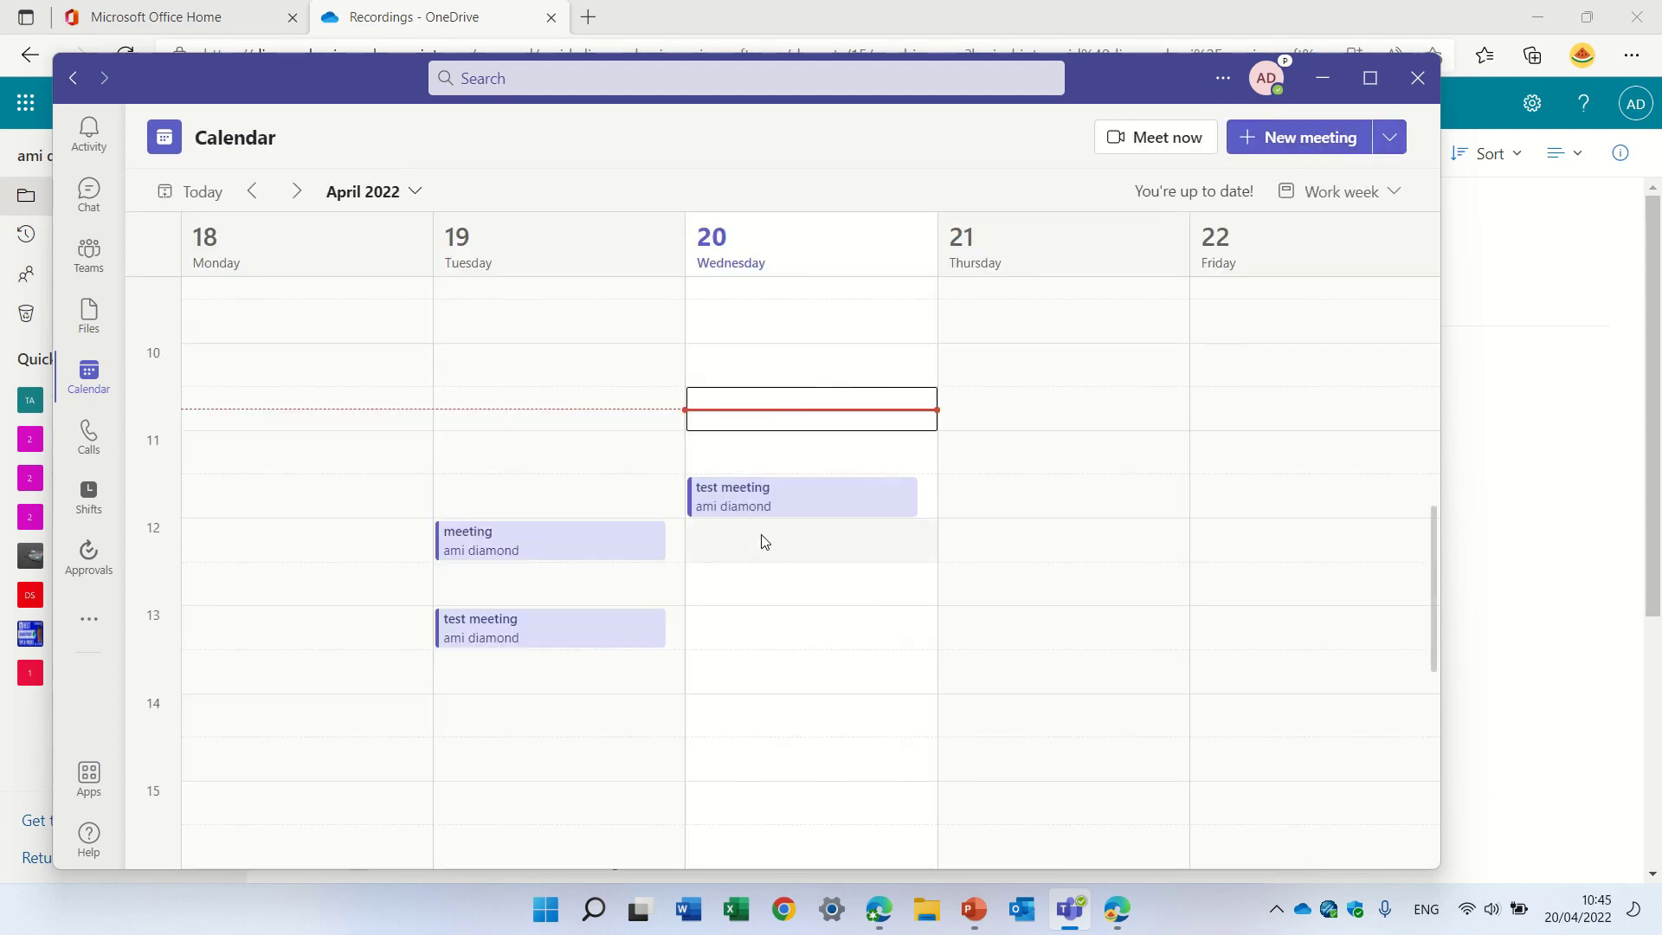
Join Wednesday's 11:30 test meeting with computer audio and start recording it.
click(836, 508)
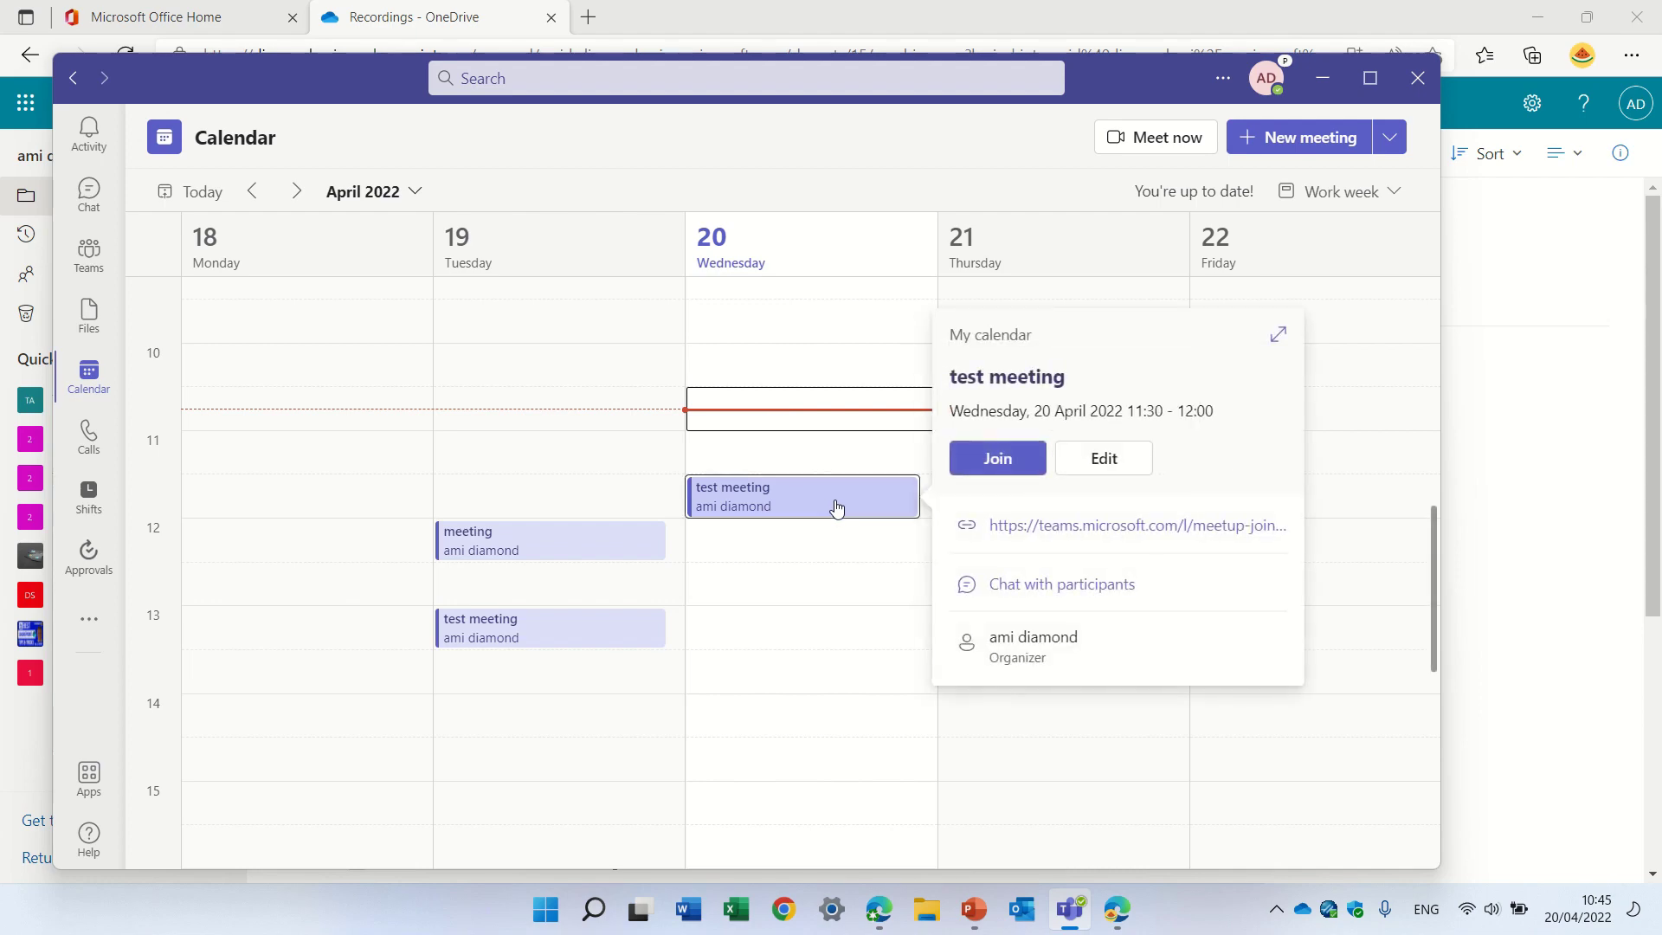
click(996, 459)
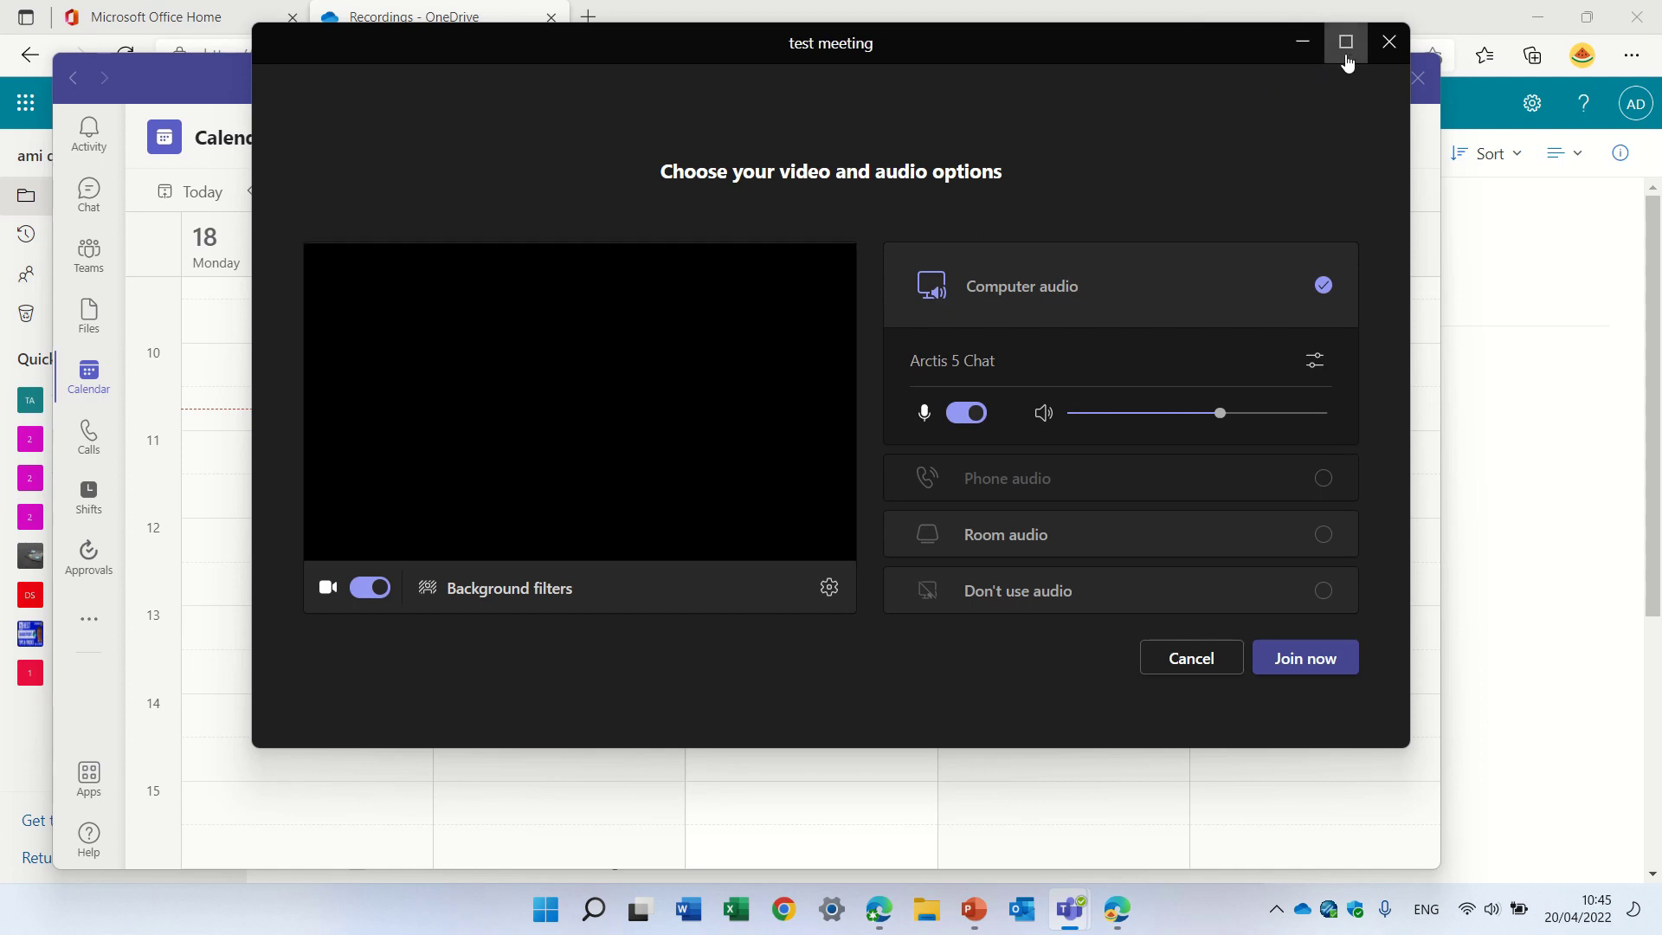
click(1325, 663)
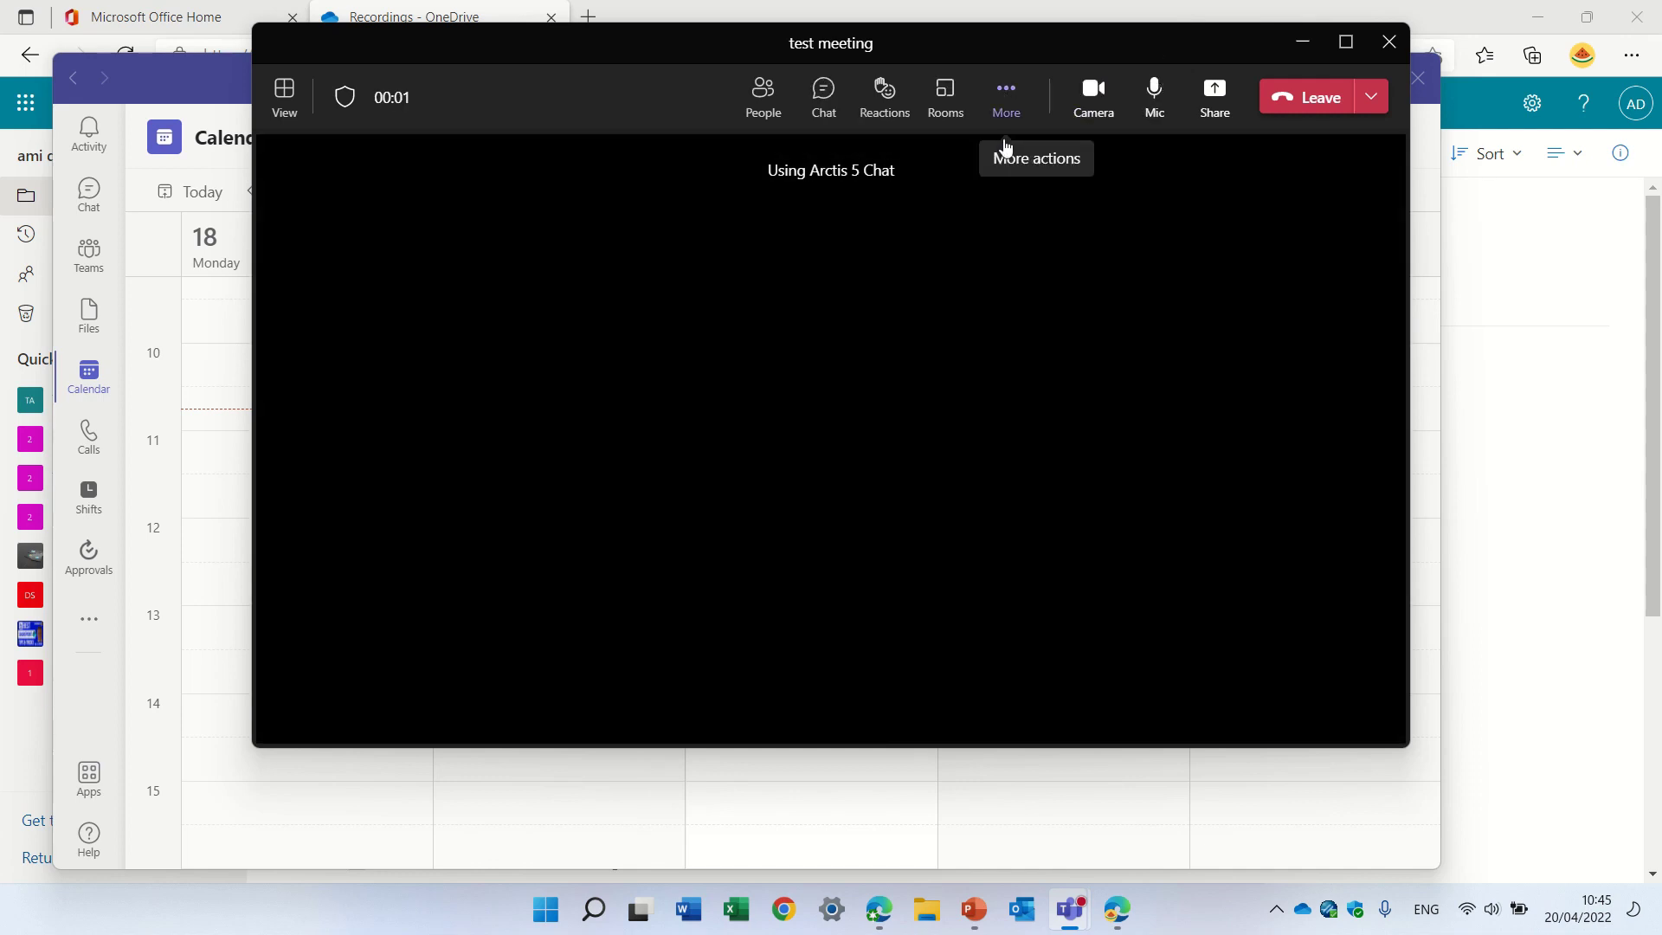
click(1009, 101)
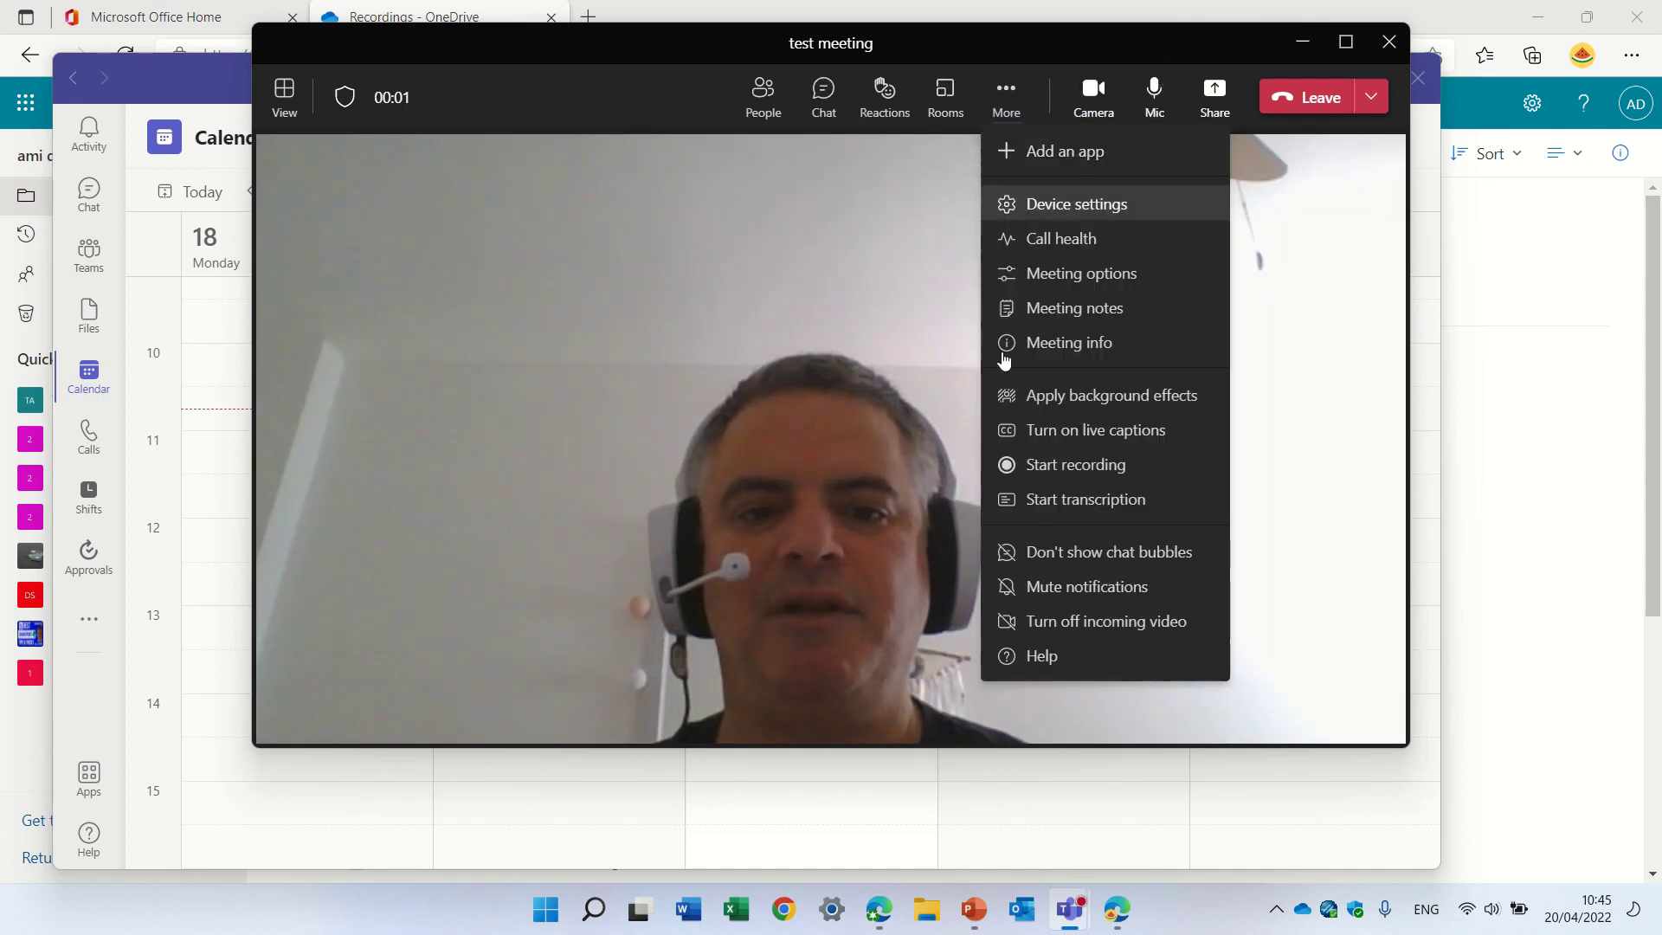
click(1068, 465)
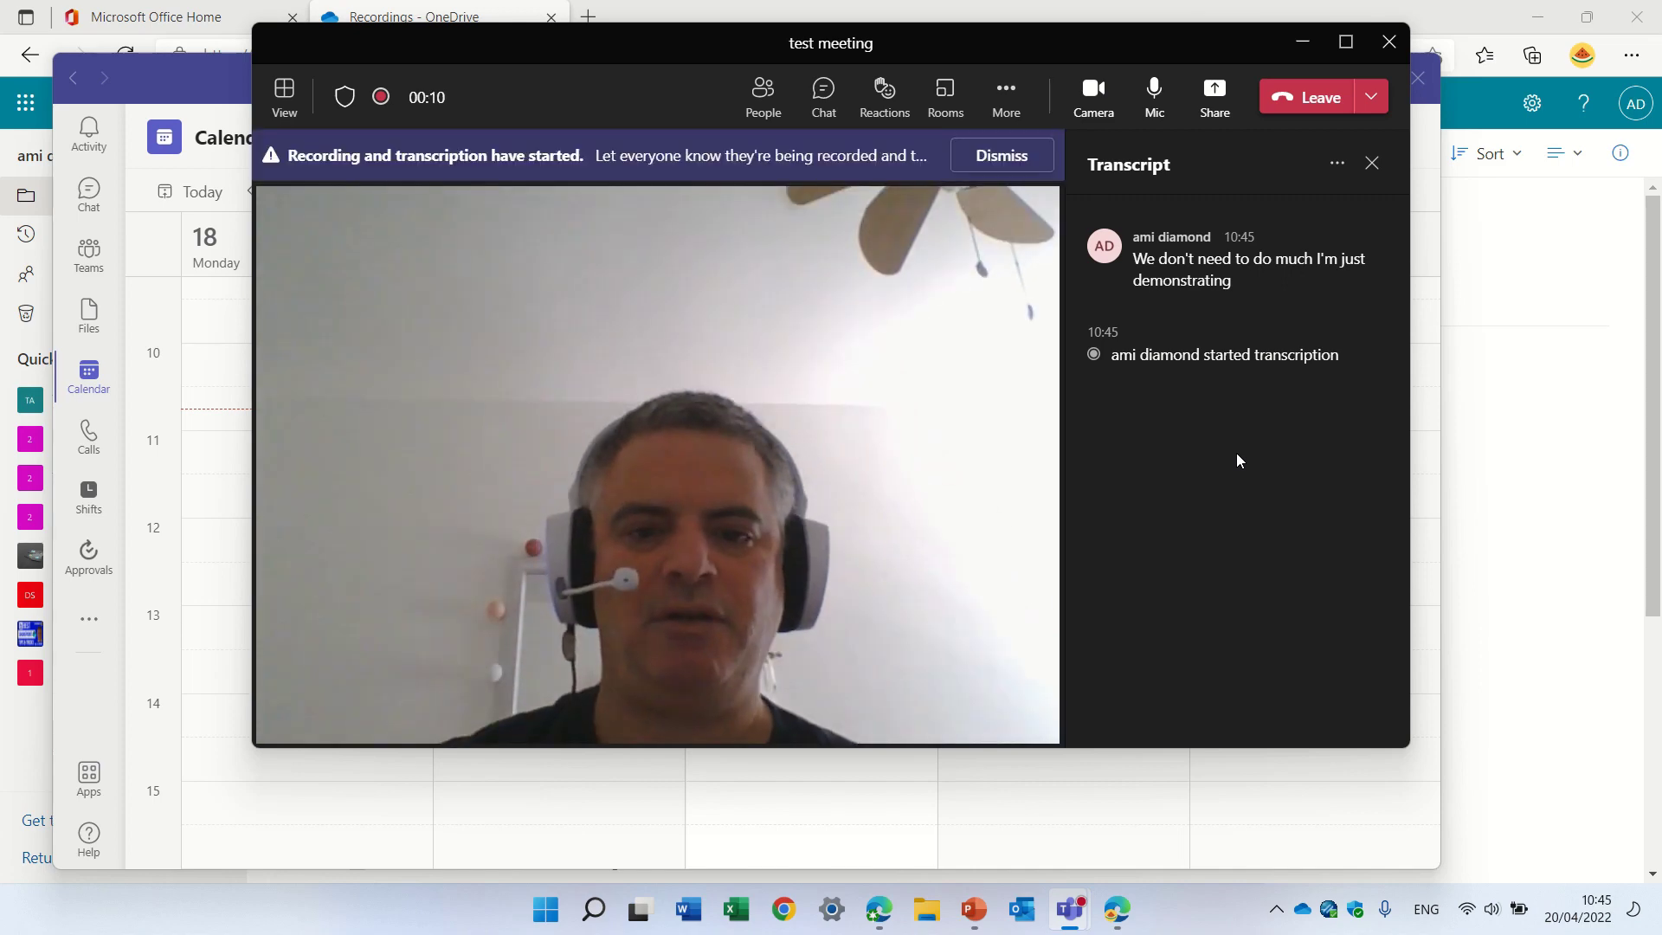
Stop the meeting's recording and transcription, and leave the call.
click(1009, 95)
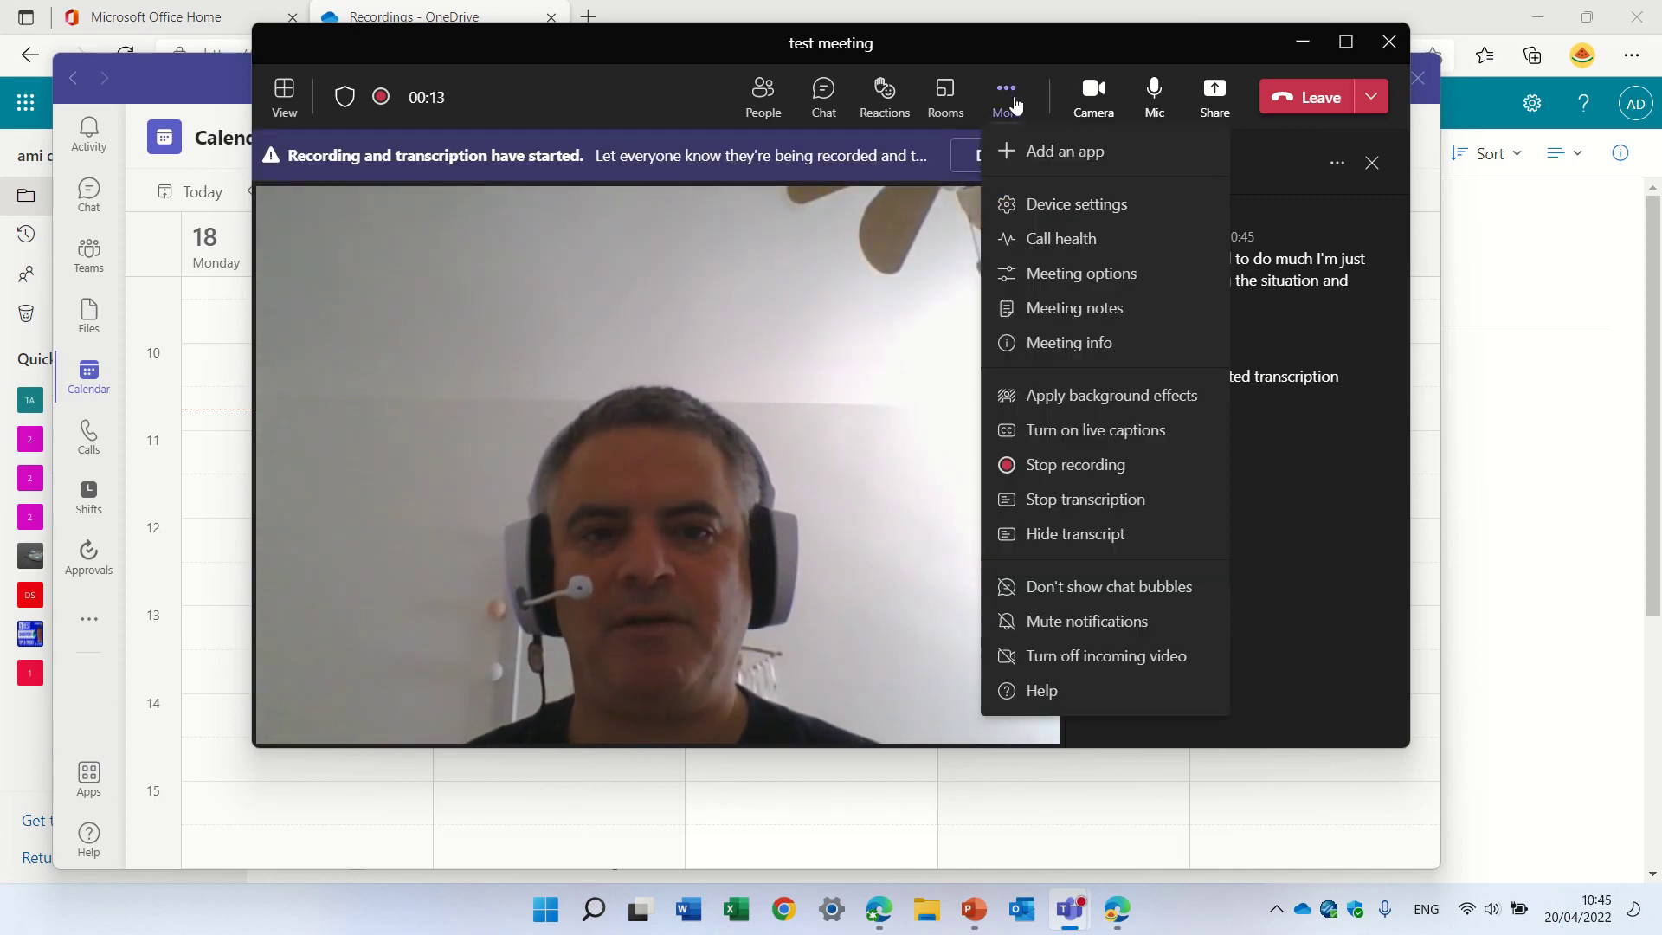
click(1131, 465)
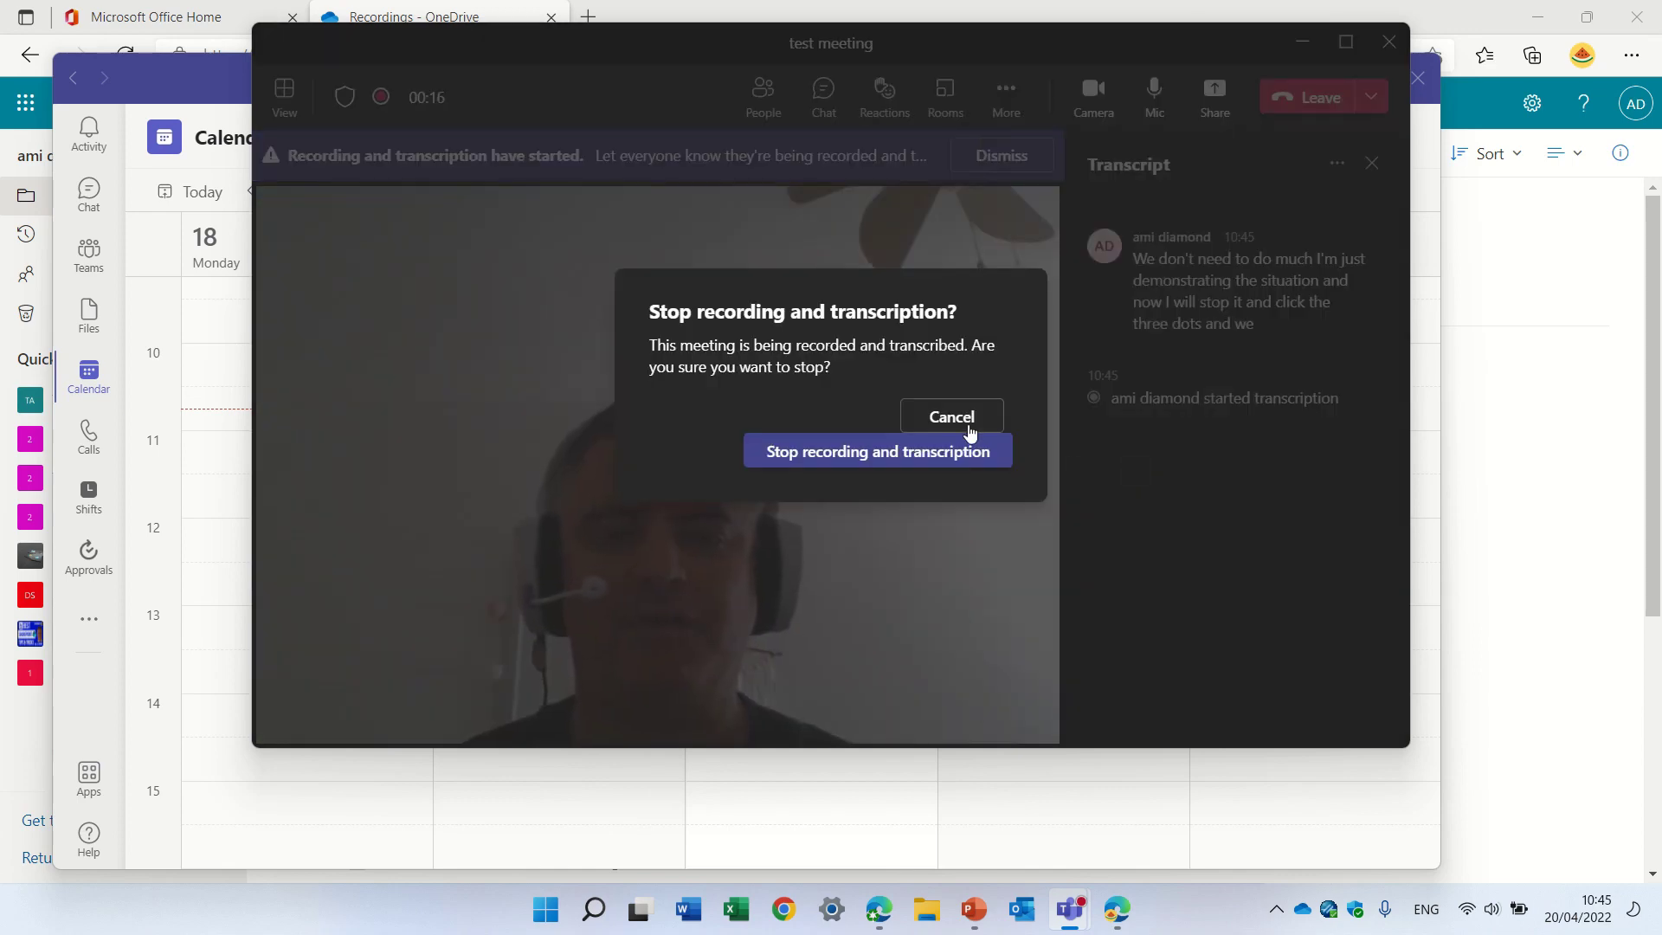
click(919, 454)
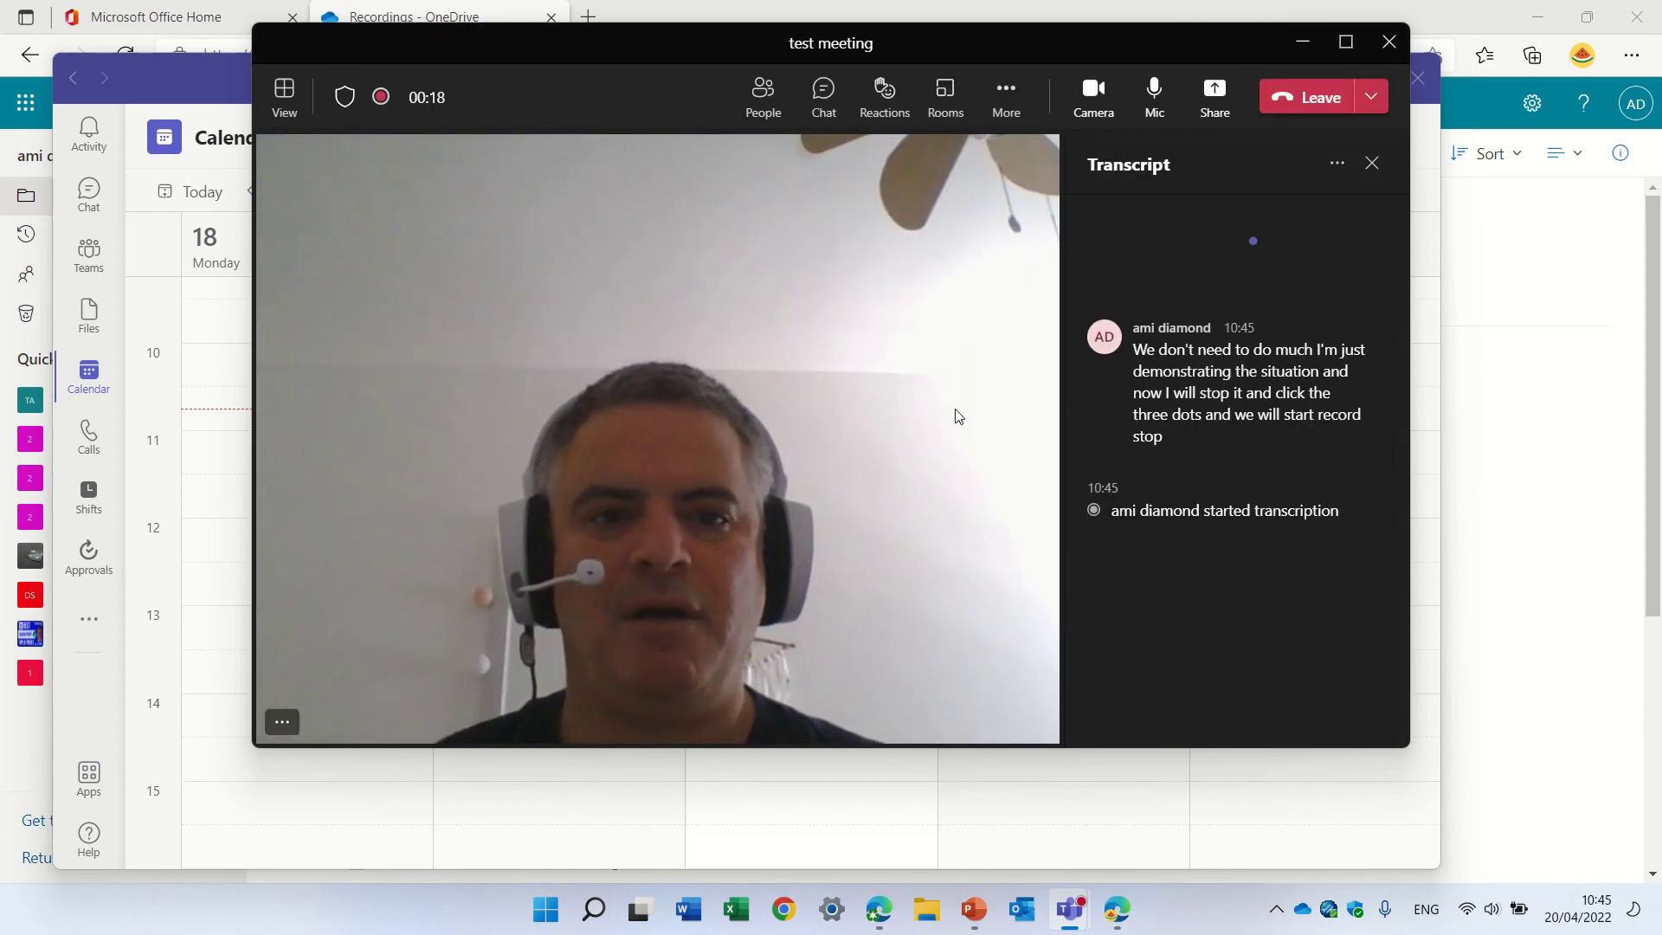
click(1317, 104)
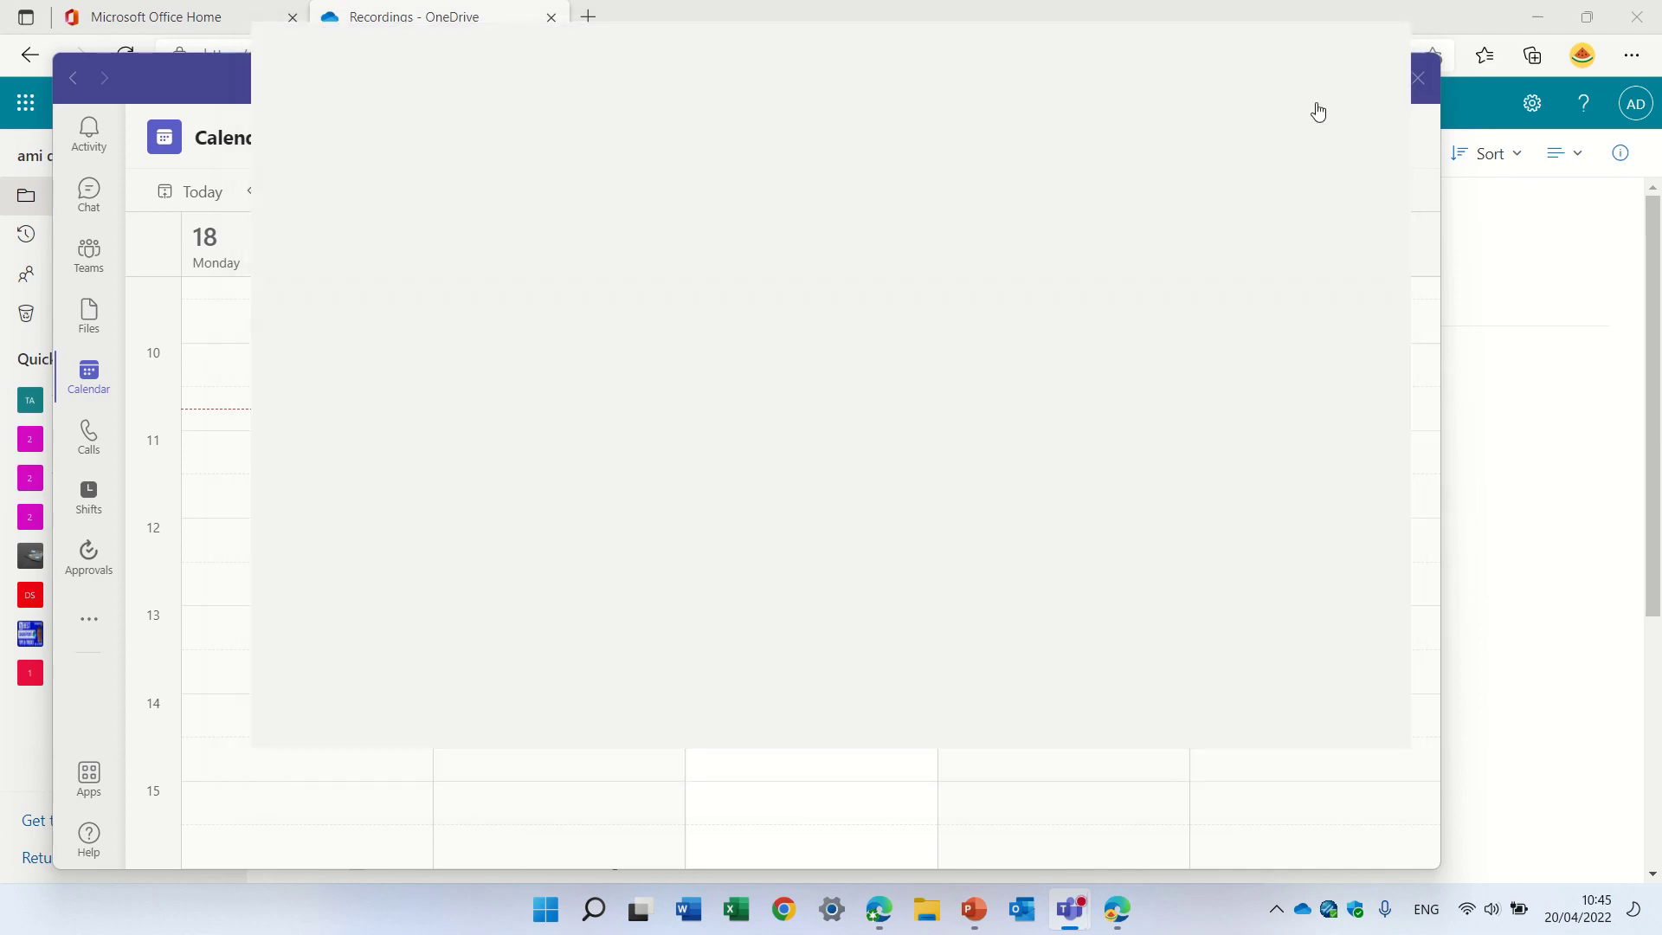
Open the chat of Wednesday's 11:30 test meeting and view the recording posted there.
click(762, 504)
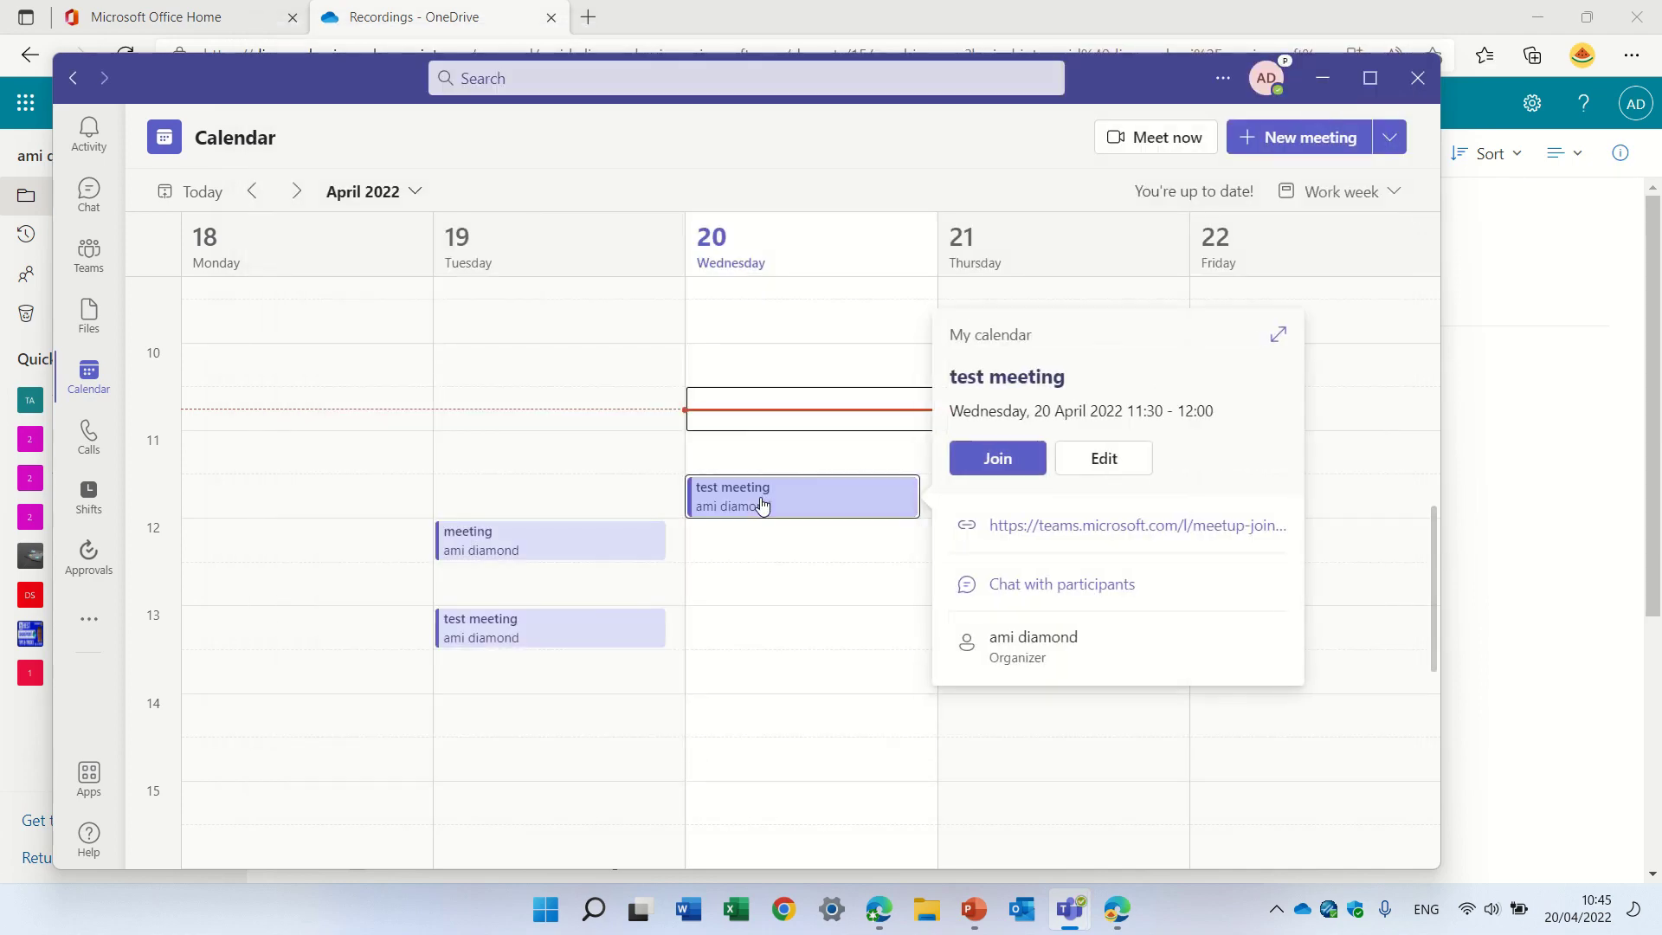
click(1104, 427)
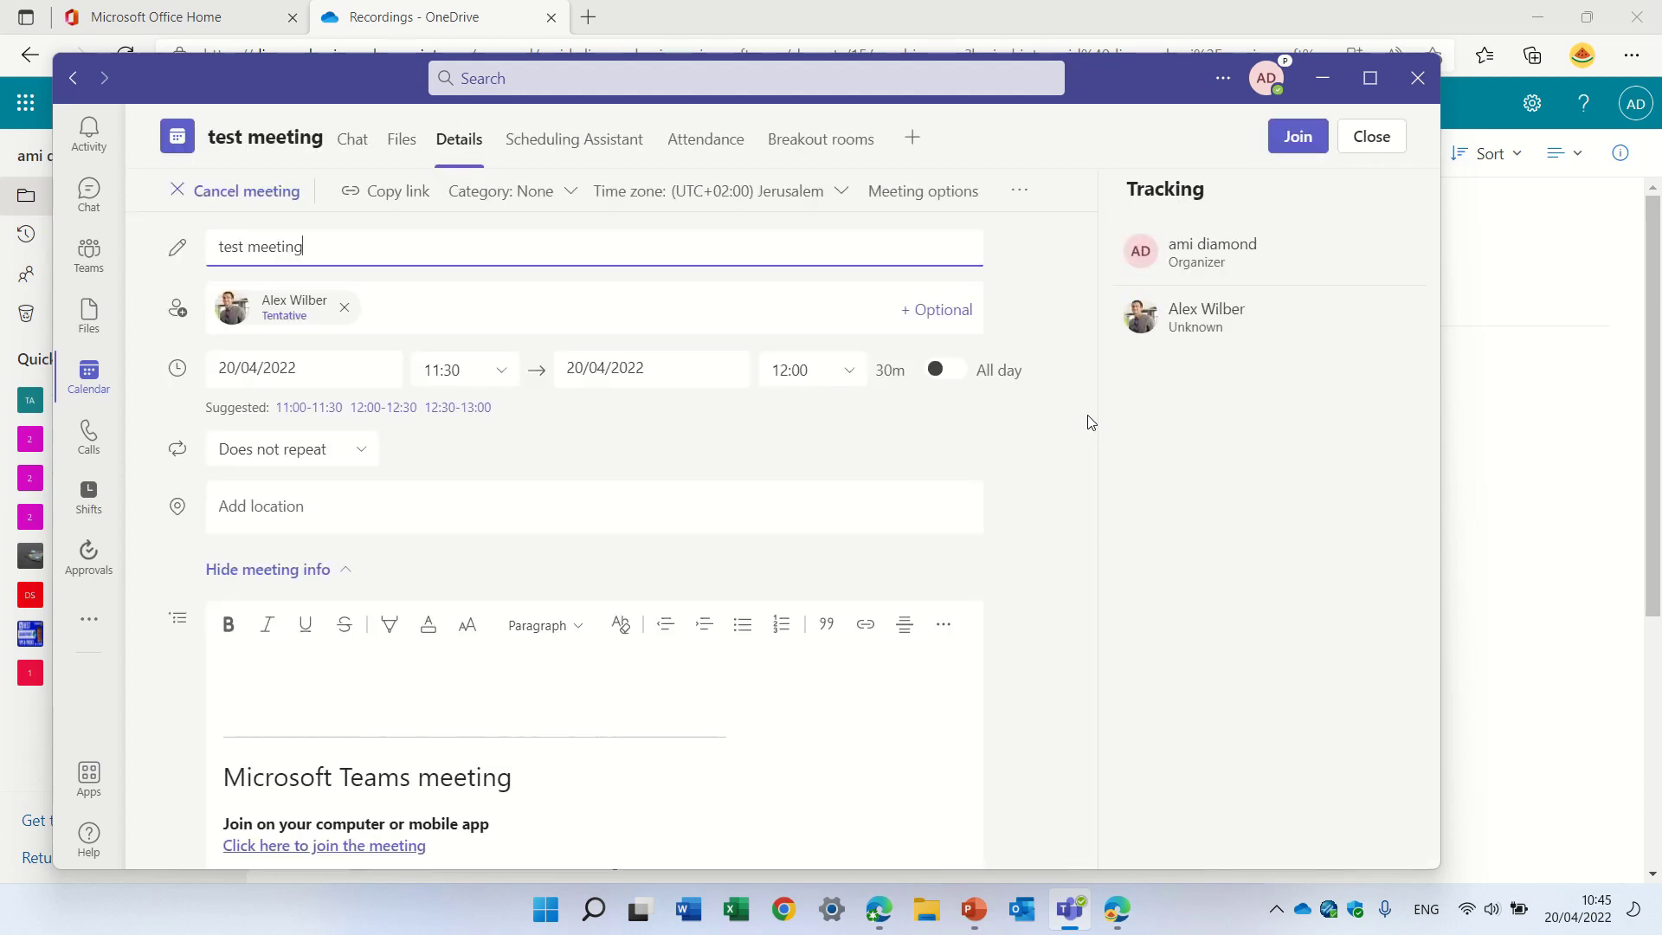
click(1445, 356)
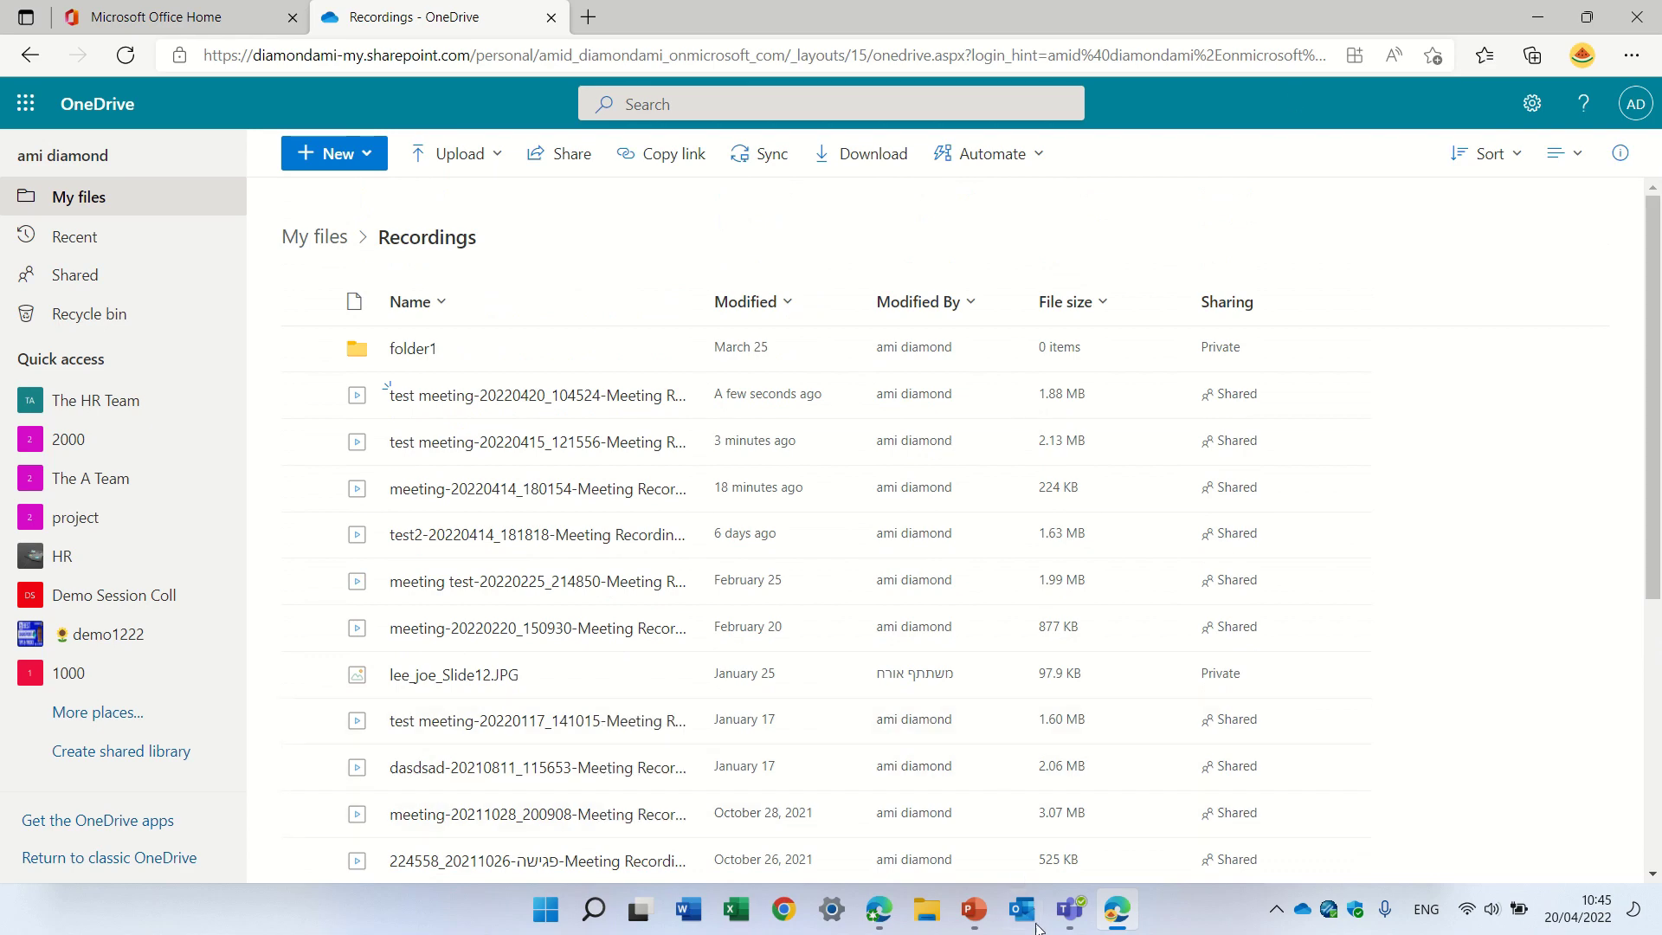
click(1072, 925)
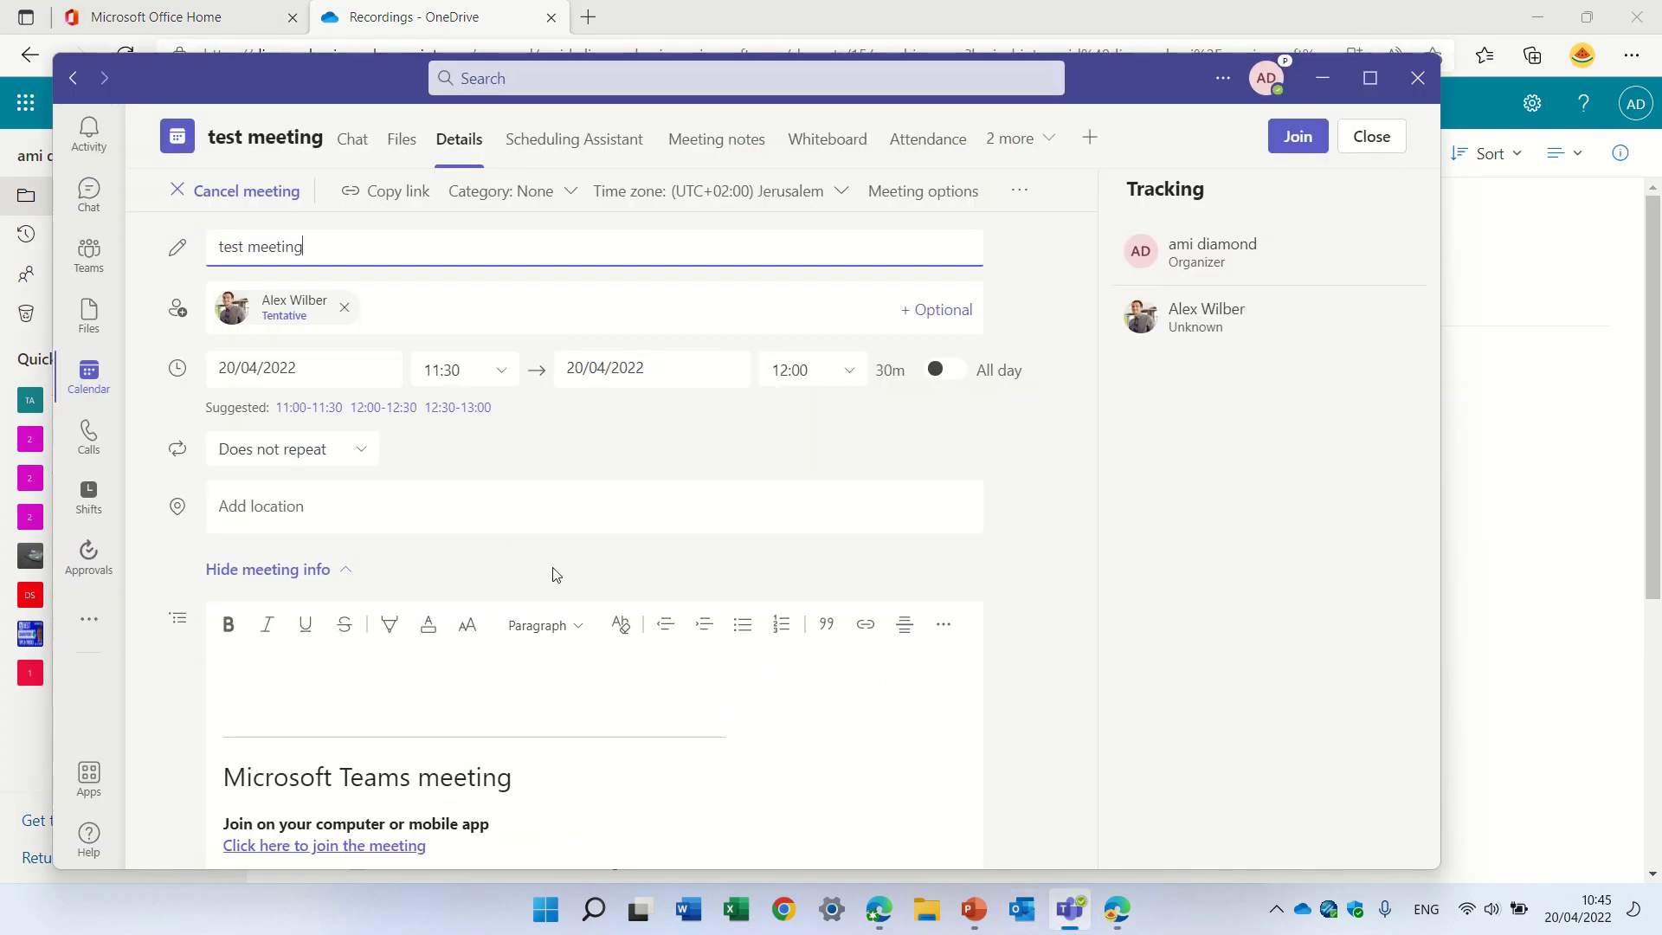
click(355, 141)
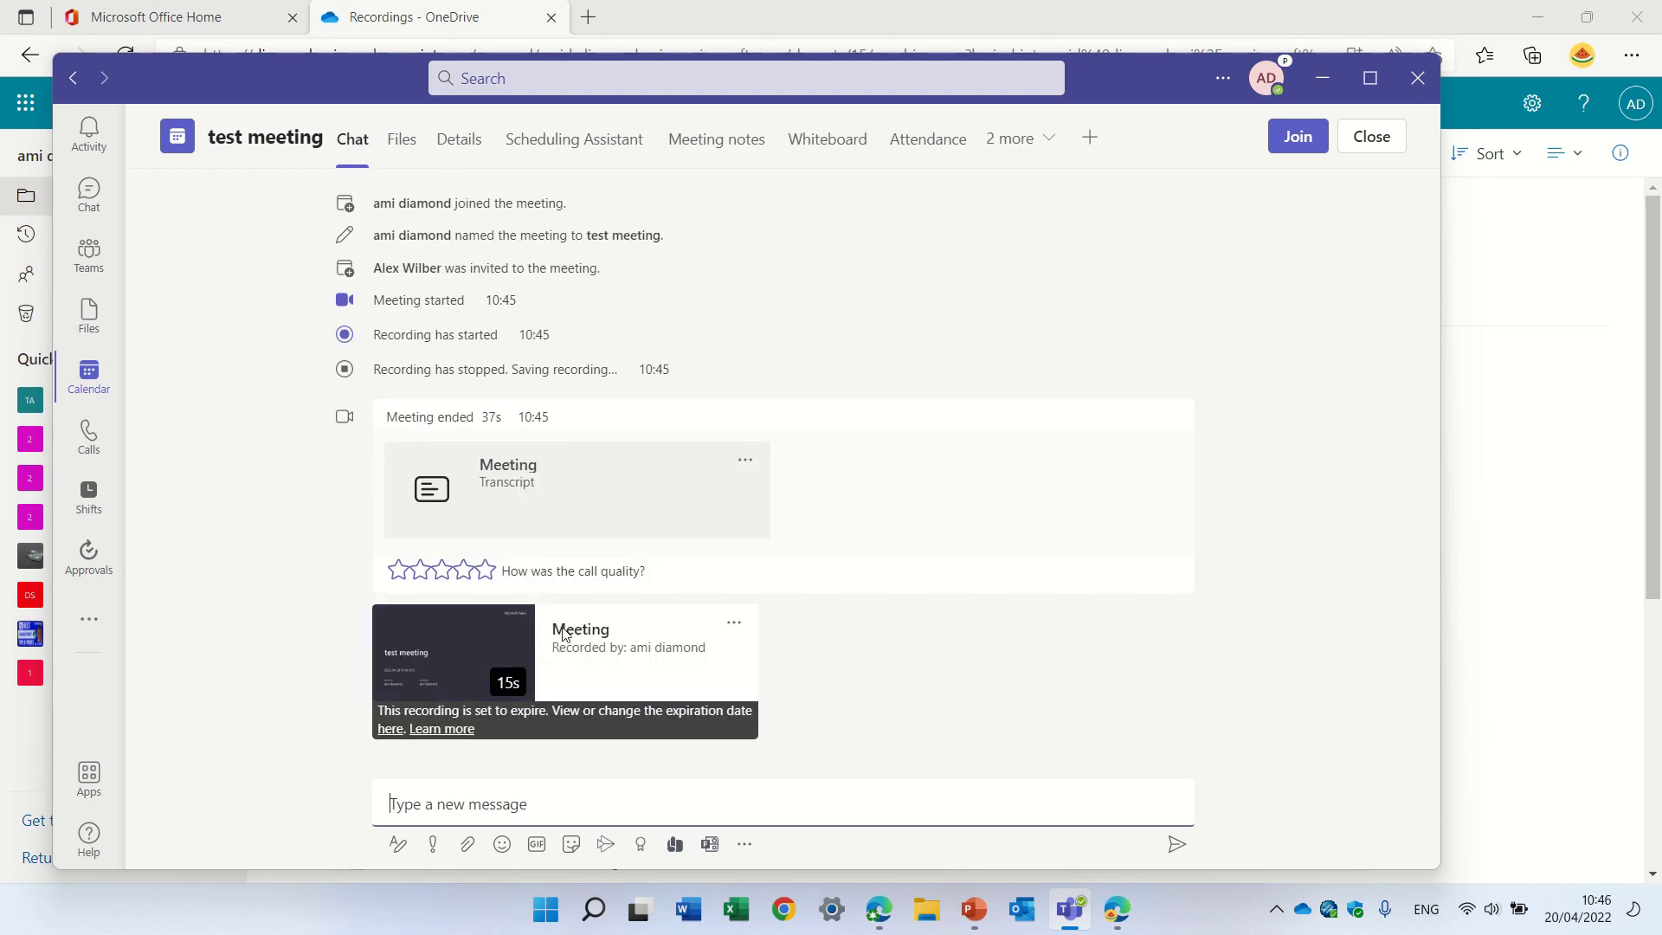
click(457, 686)
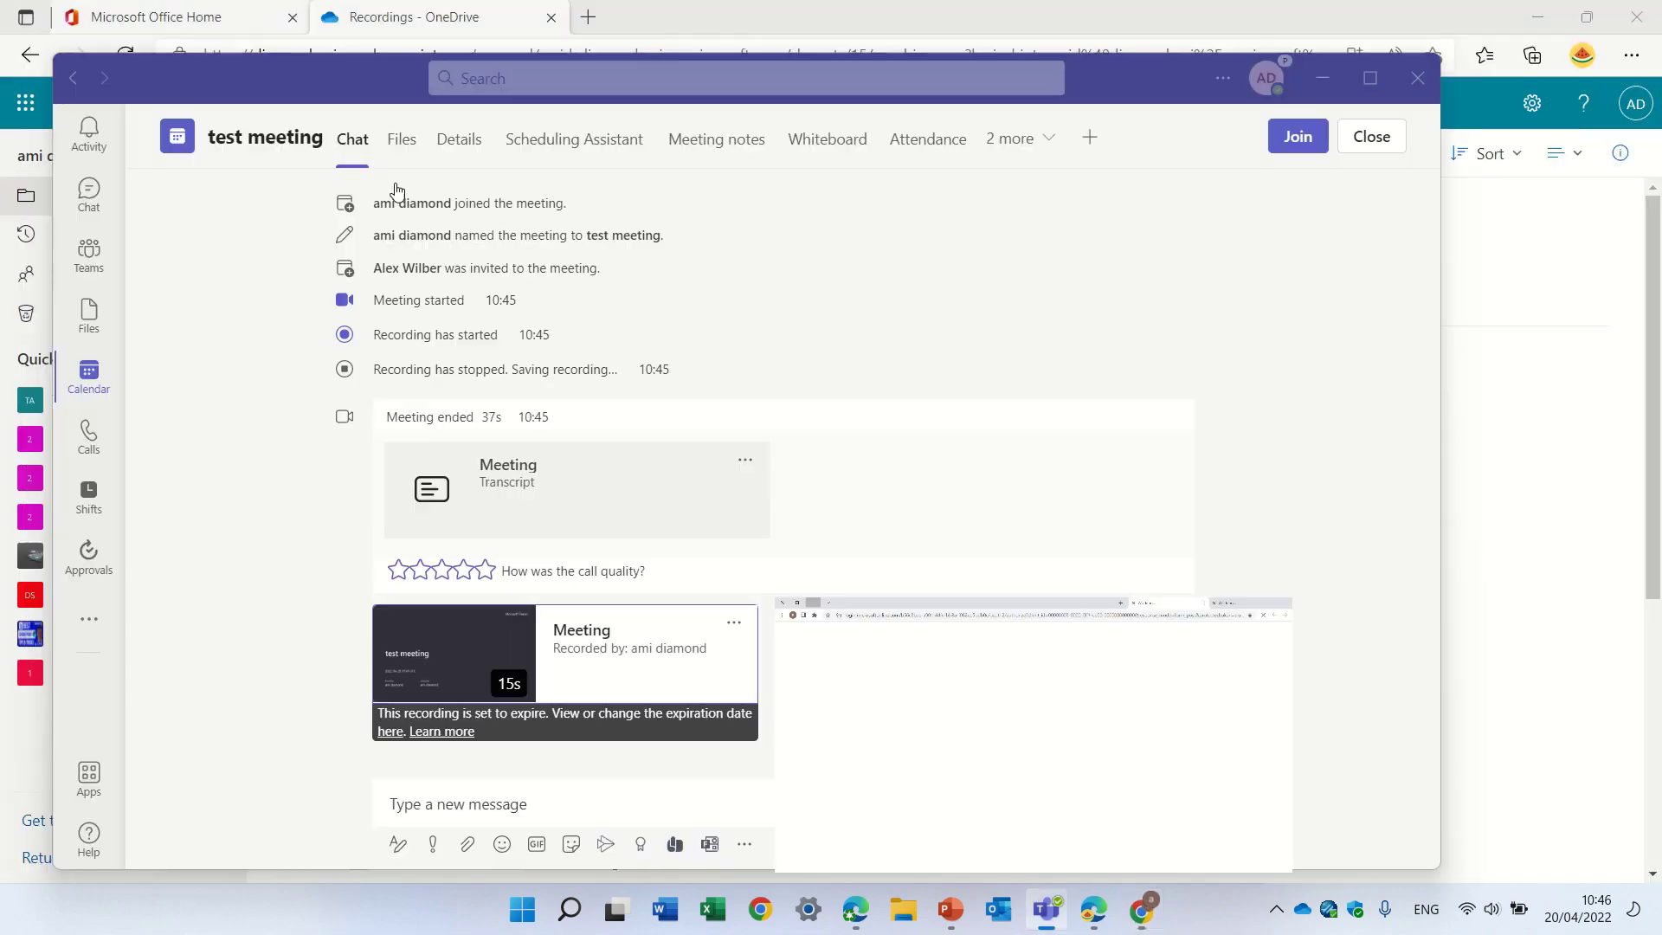
Switch to OneDrive, open the newest test meeting recording in the Recordings folder and pause its playback.
click(1322, 78)
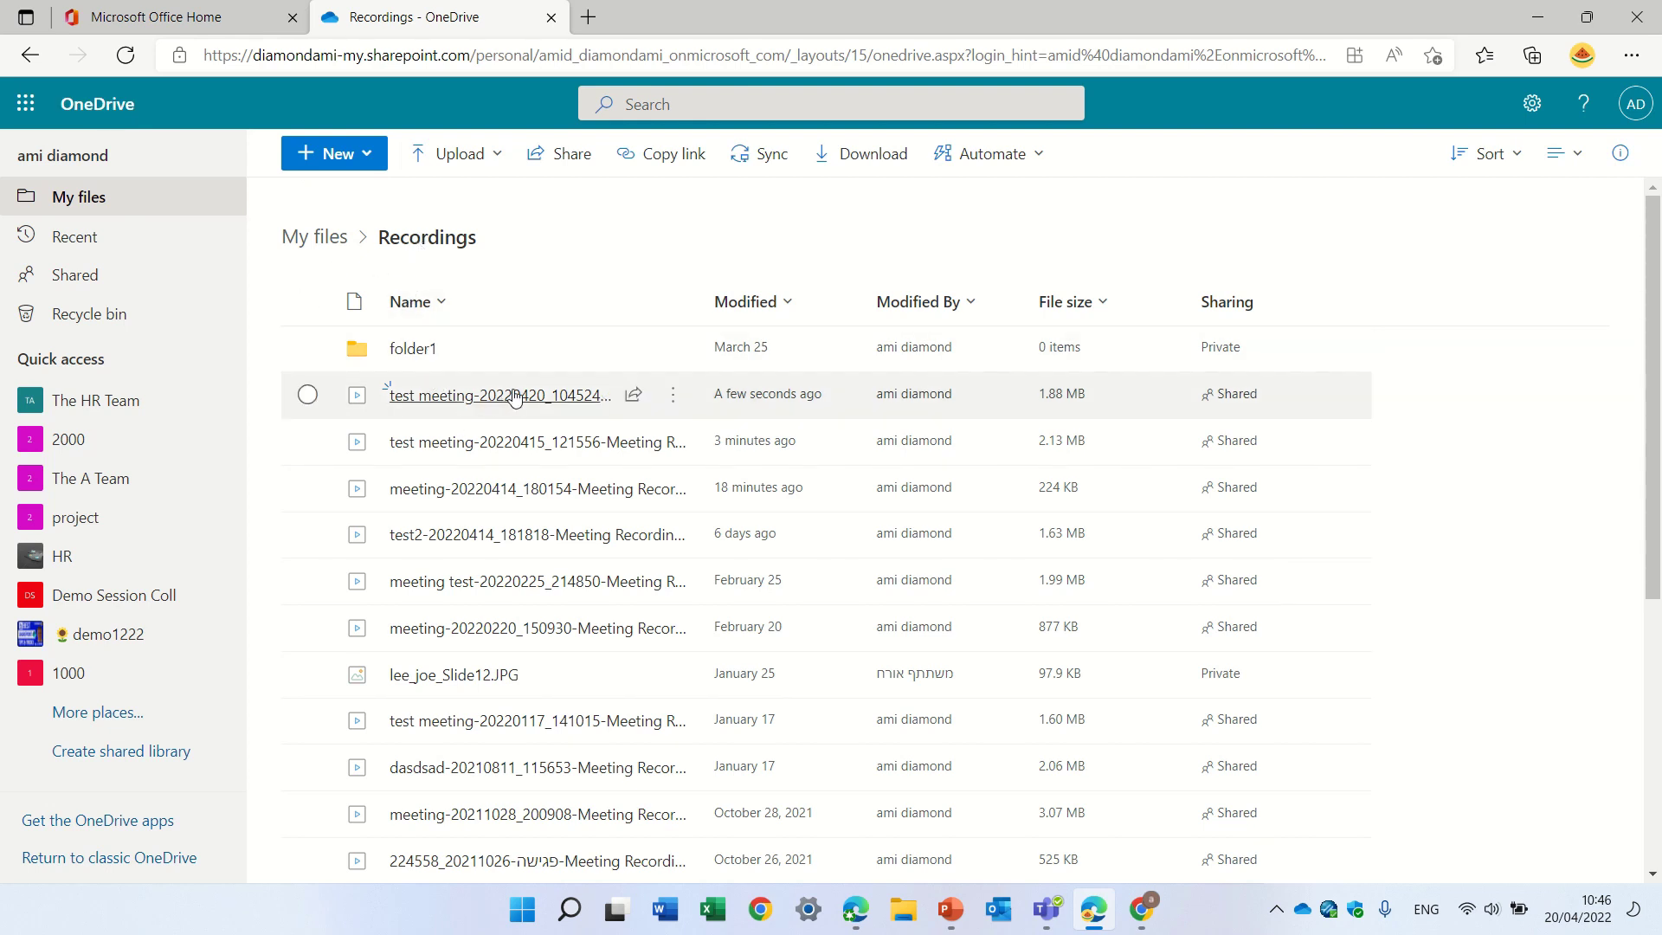
mouse_move(521, 401)
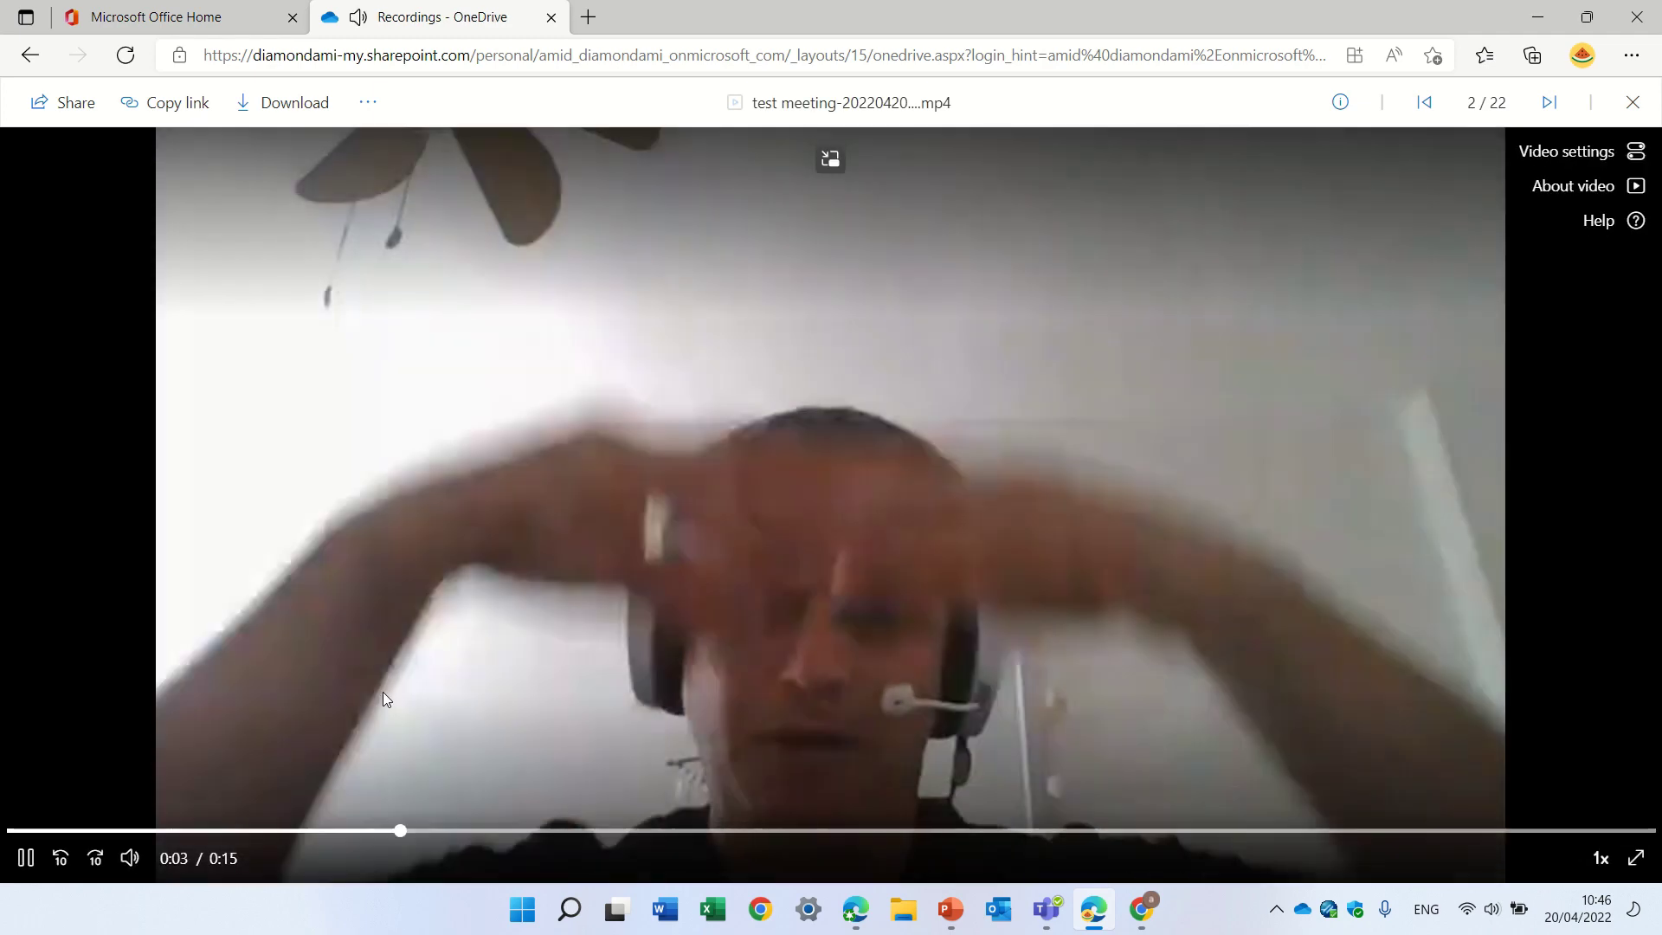
click(26, 857)
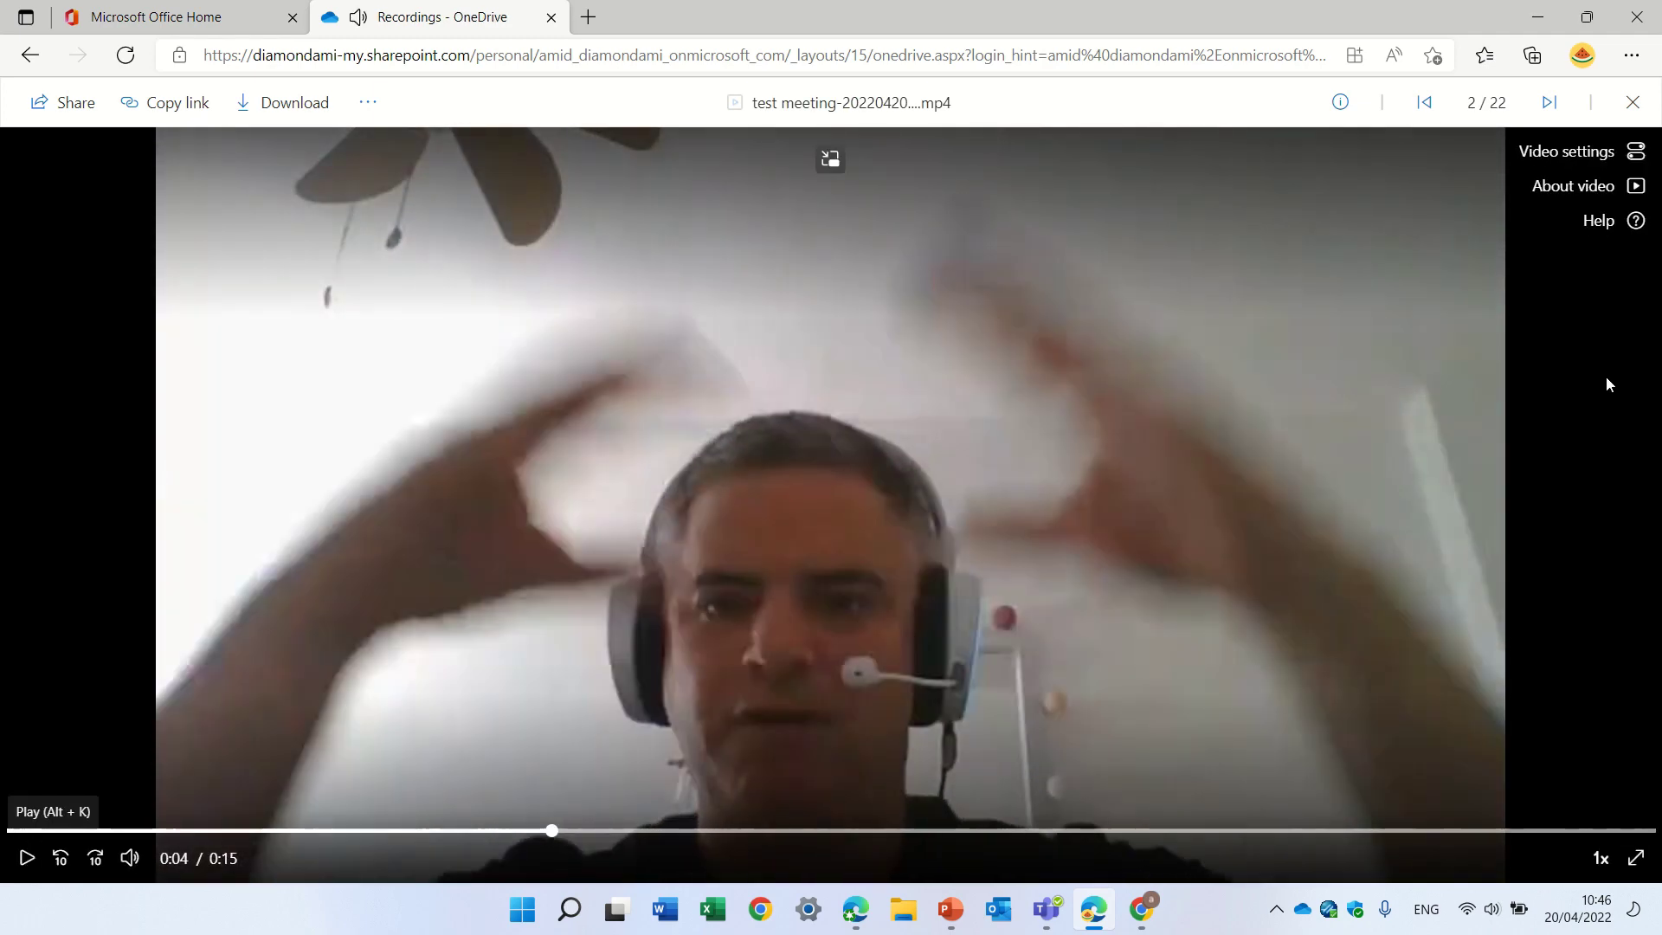
Turn on Transcript and captions and Chapters in the recording's video settings.
click(1645, 161)
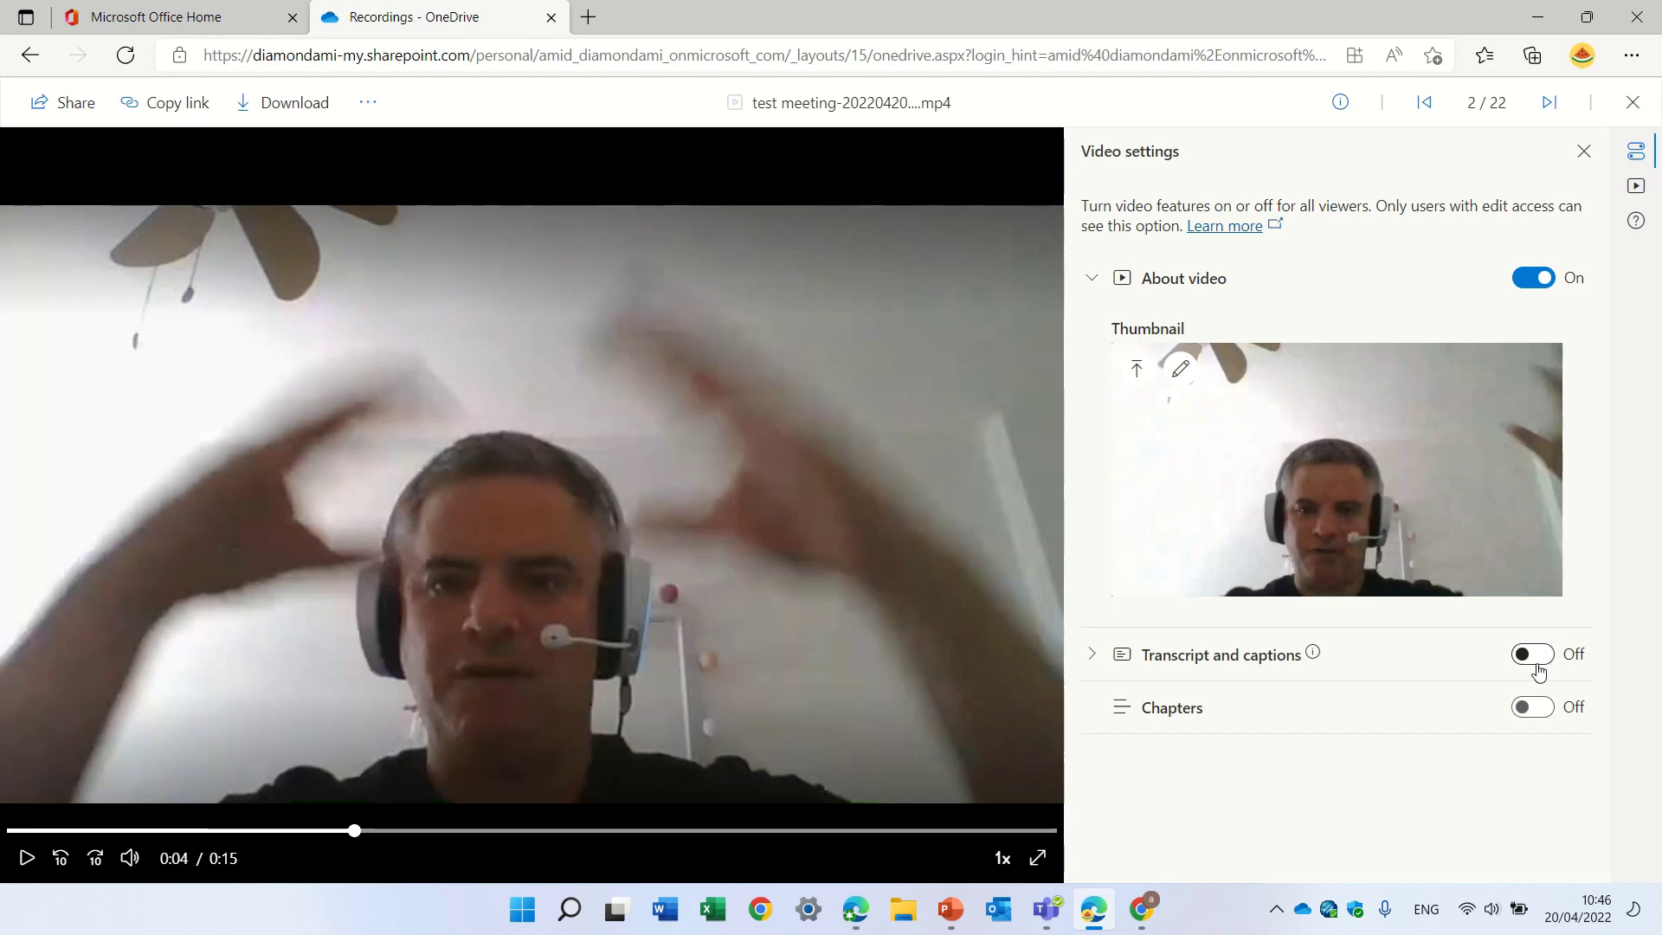
click(1537, 666)
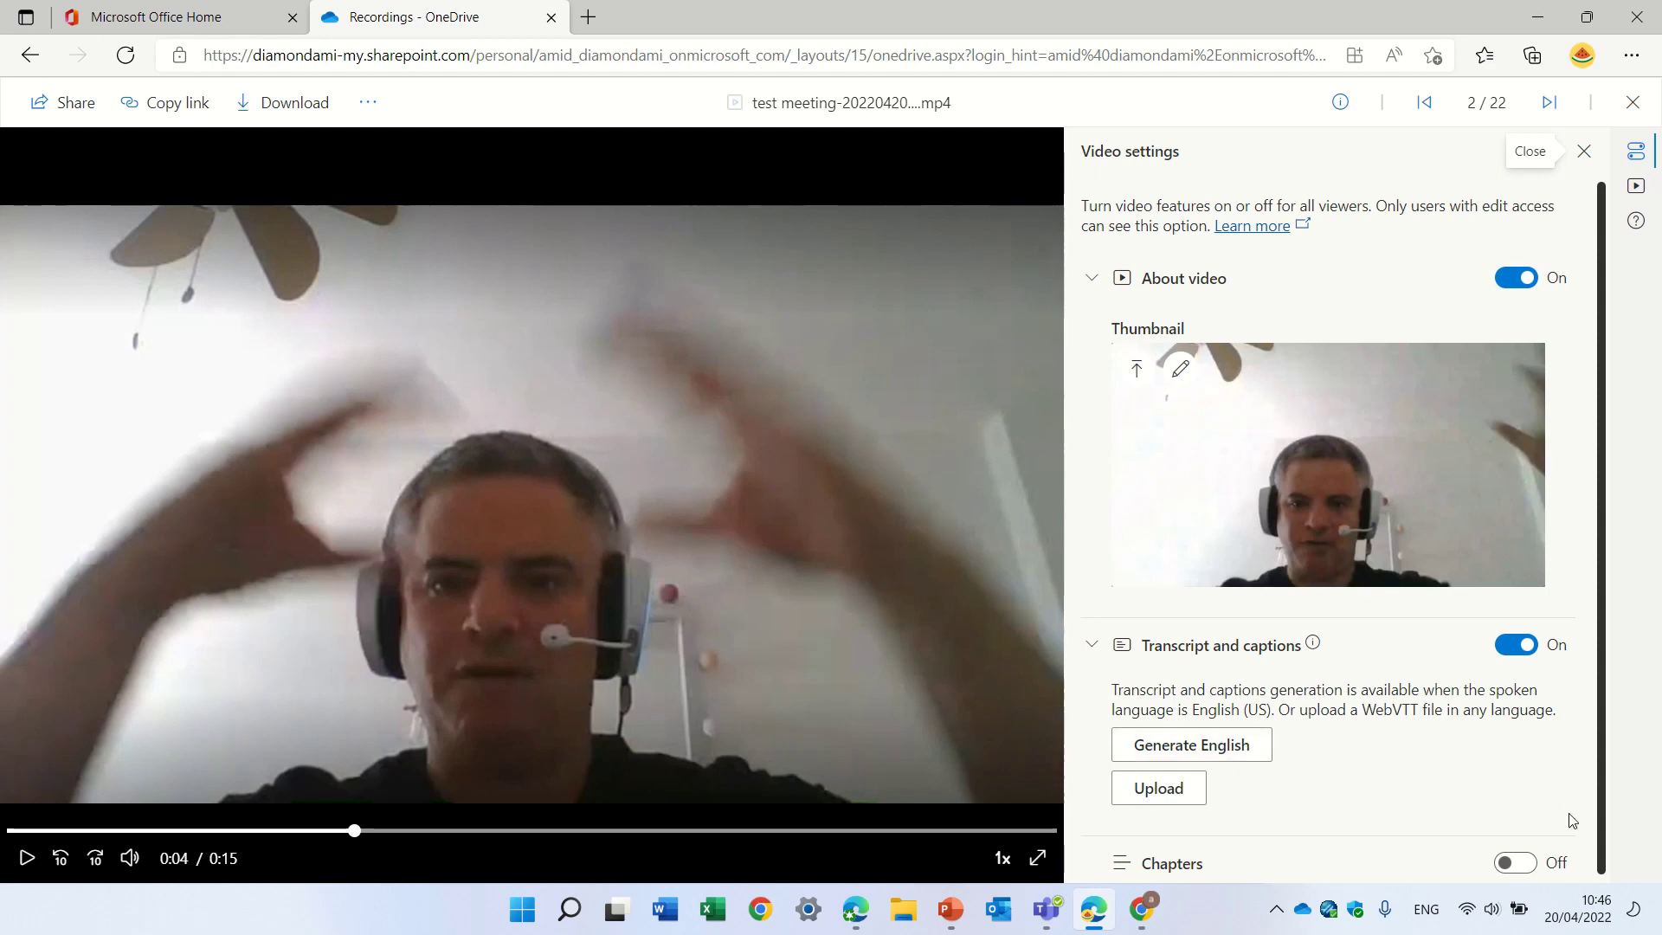
click(1529, 865)
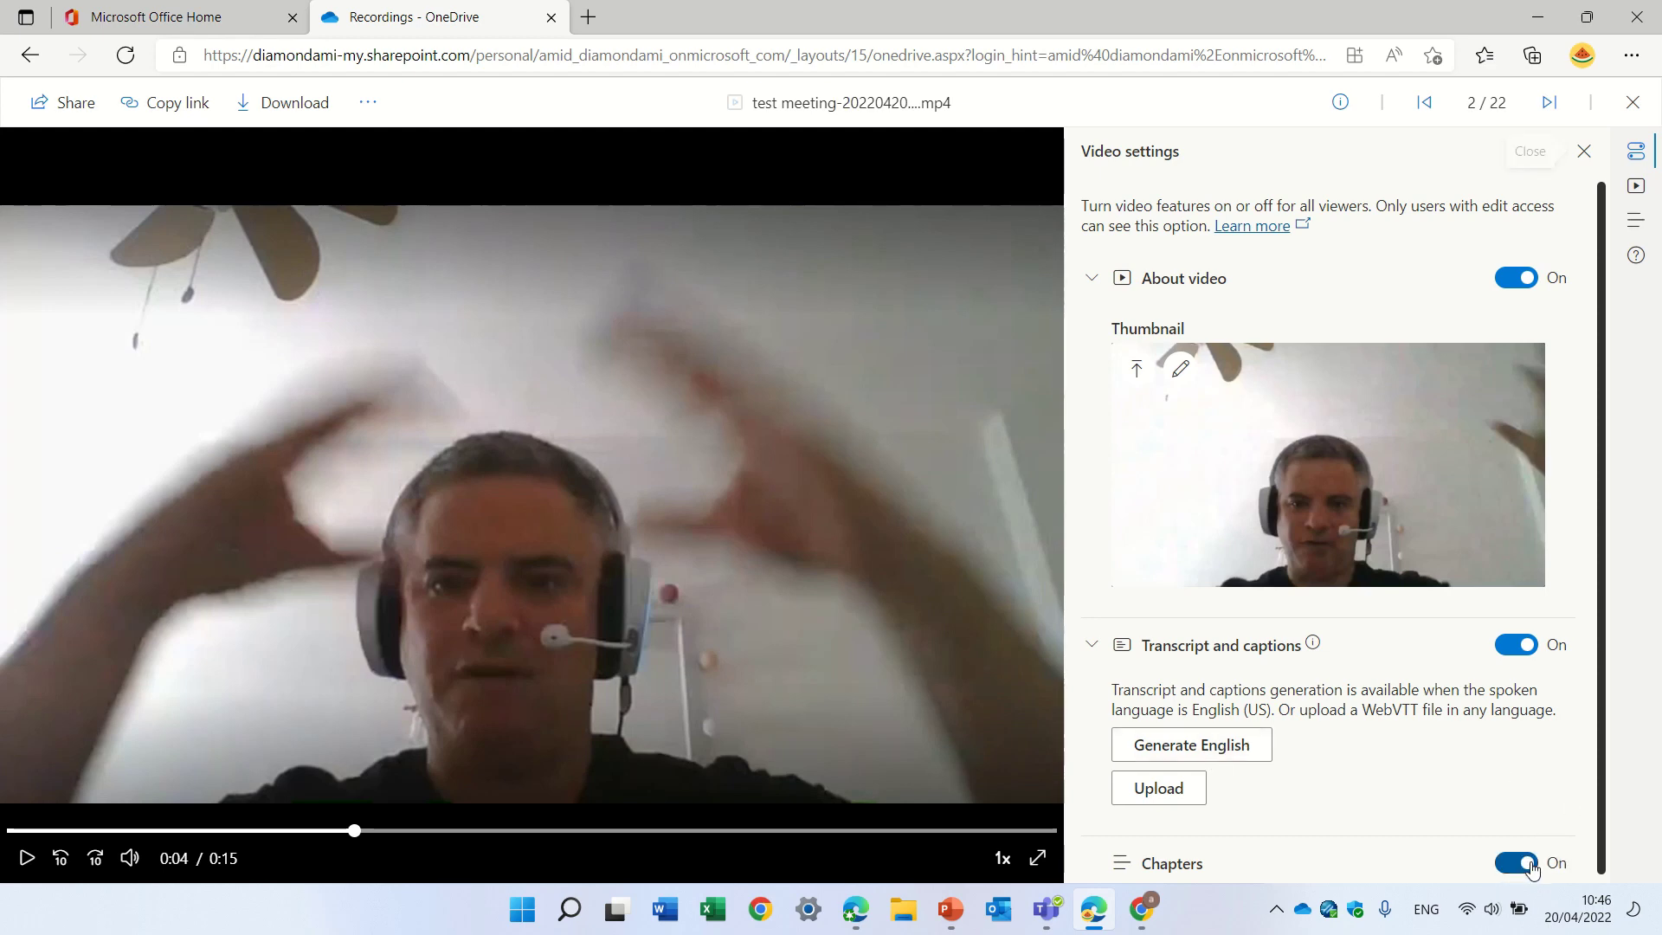
click(1584, 152)
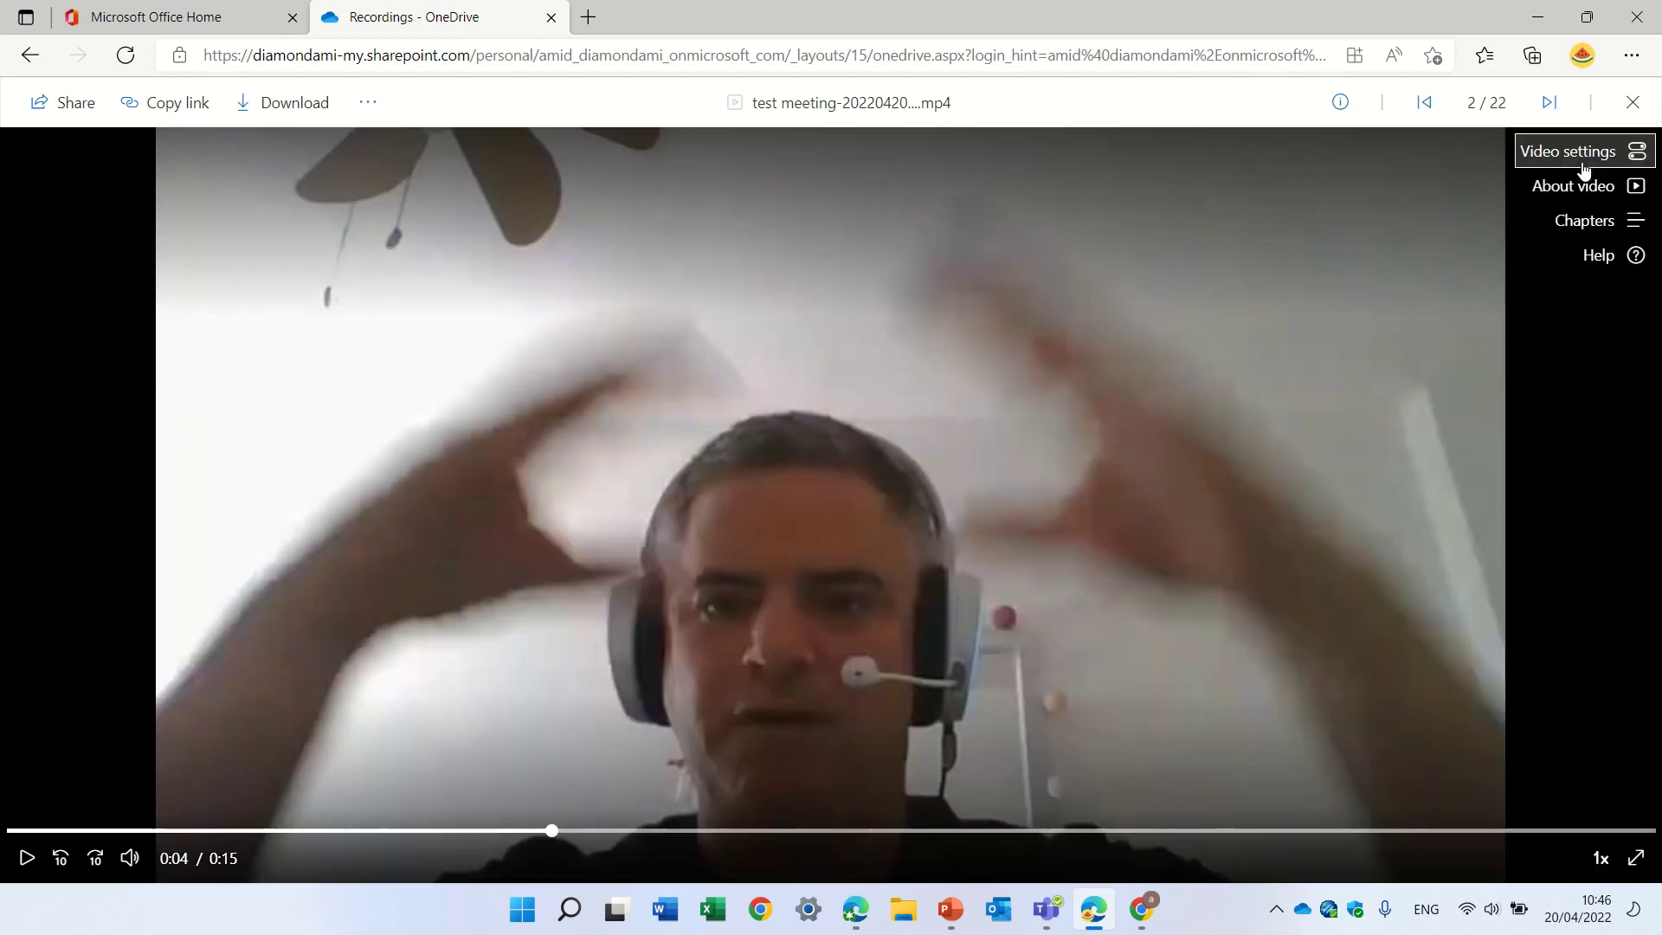
Add a chapter named "start" at 0:00 to the recording.
click(1608, 227)
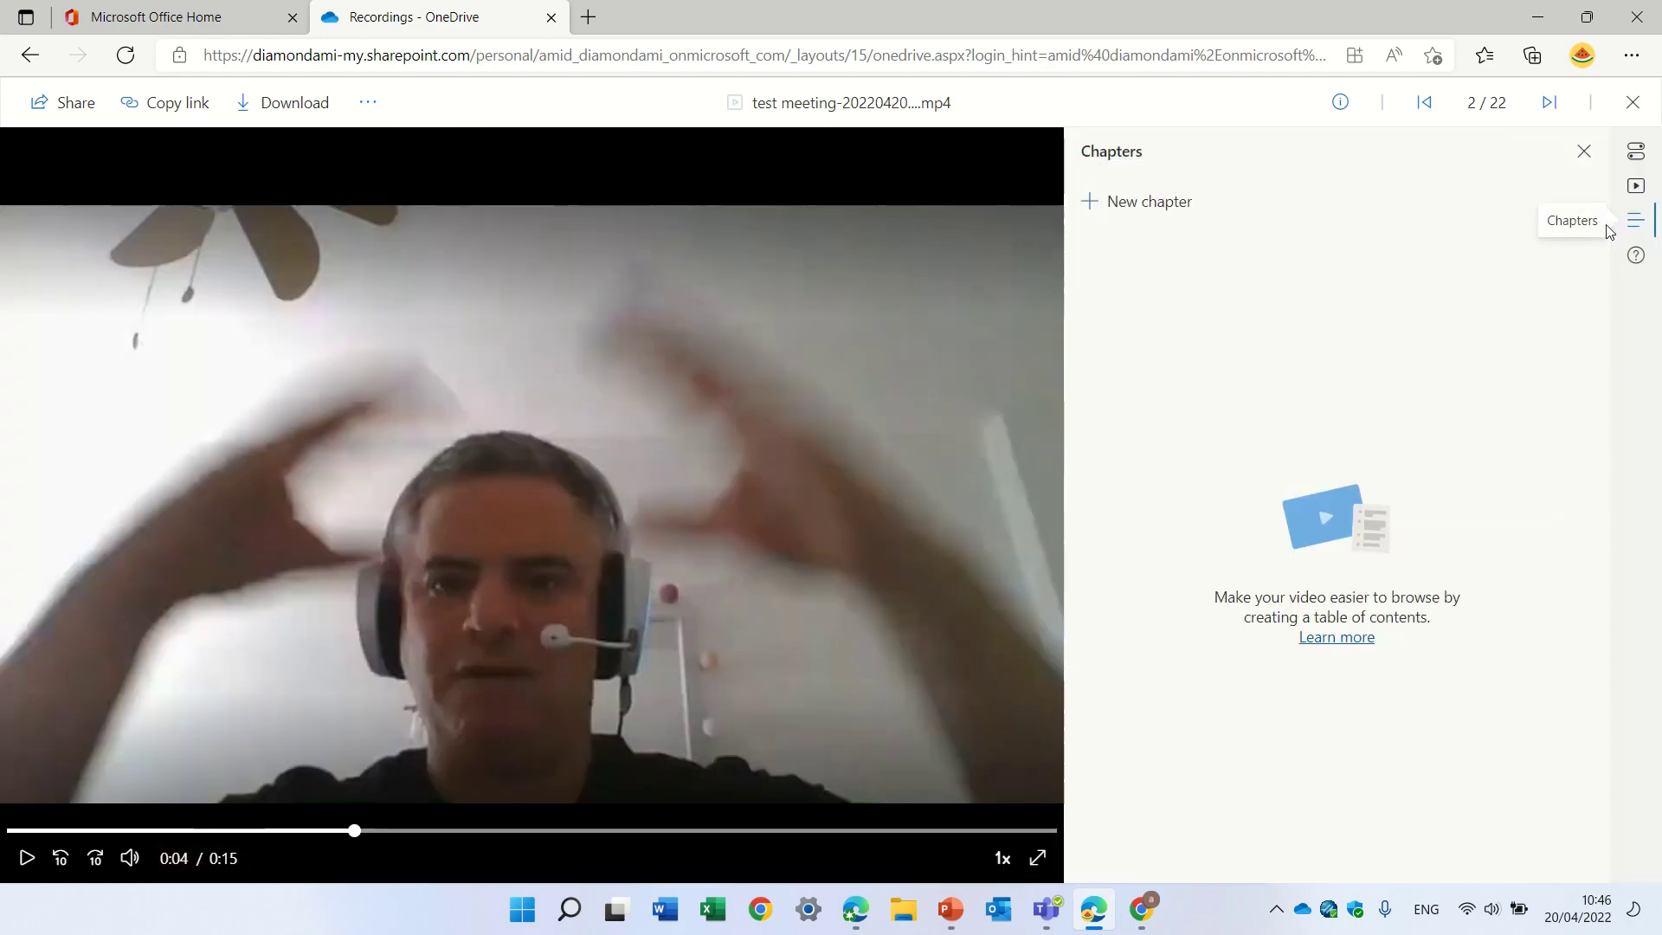
click(1155, 210)
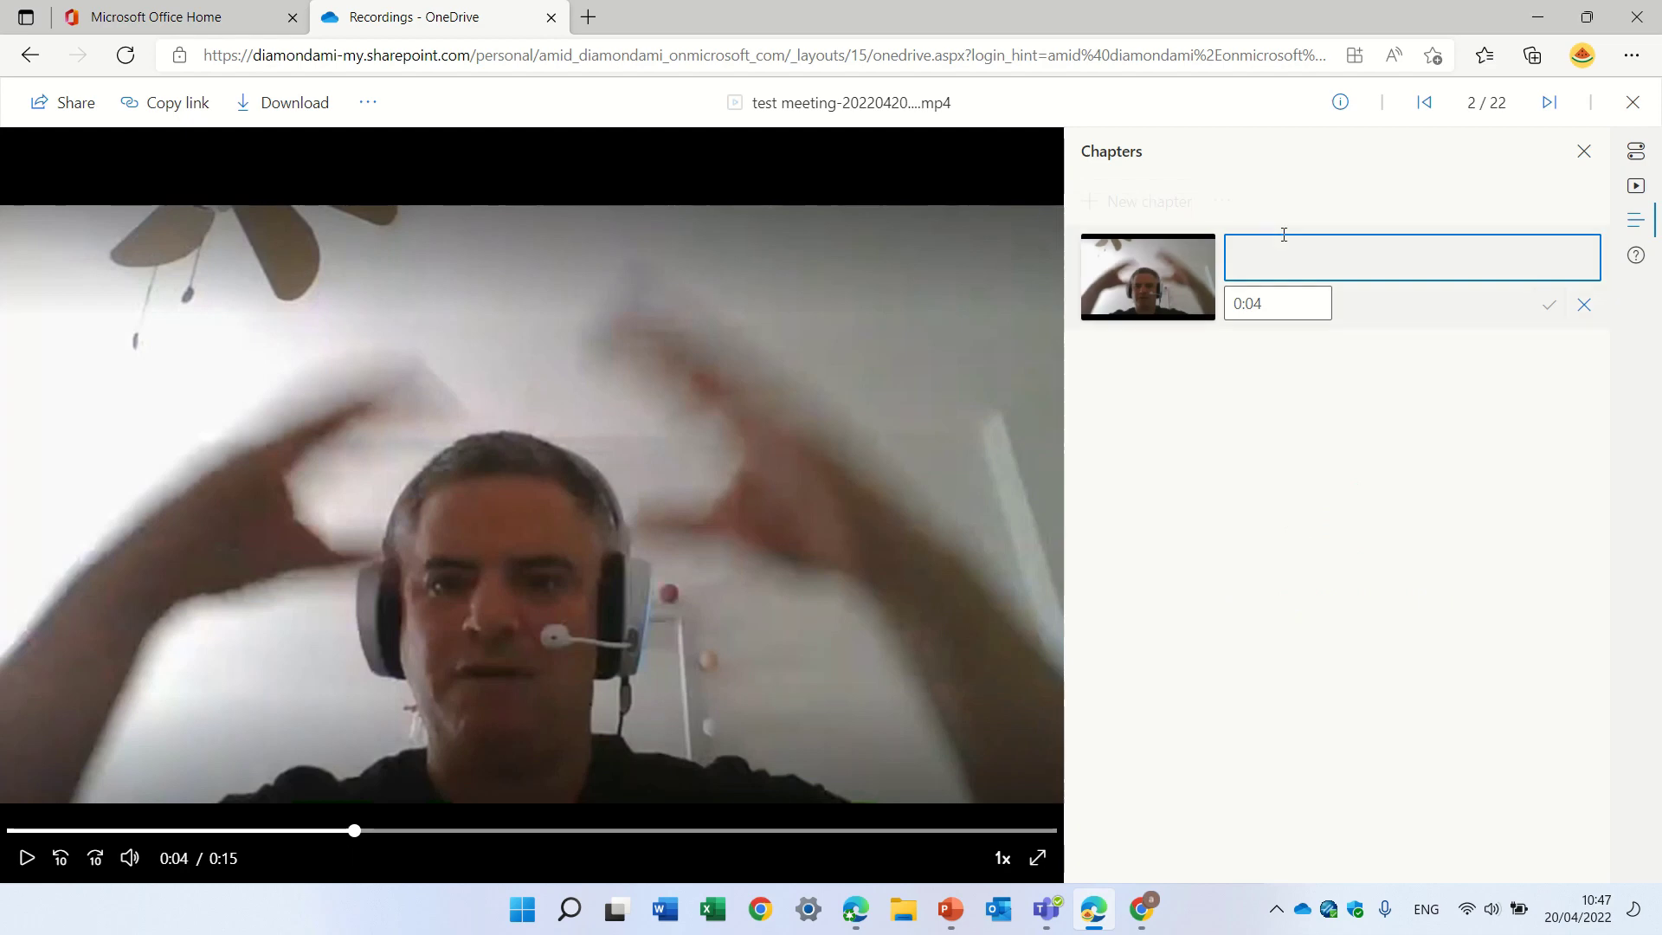
click(1269, 297)
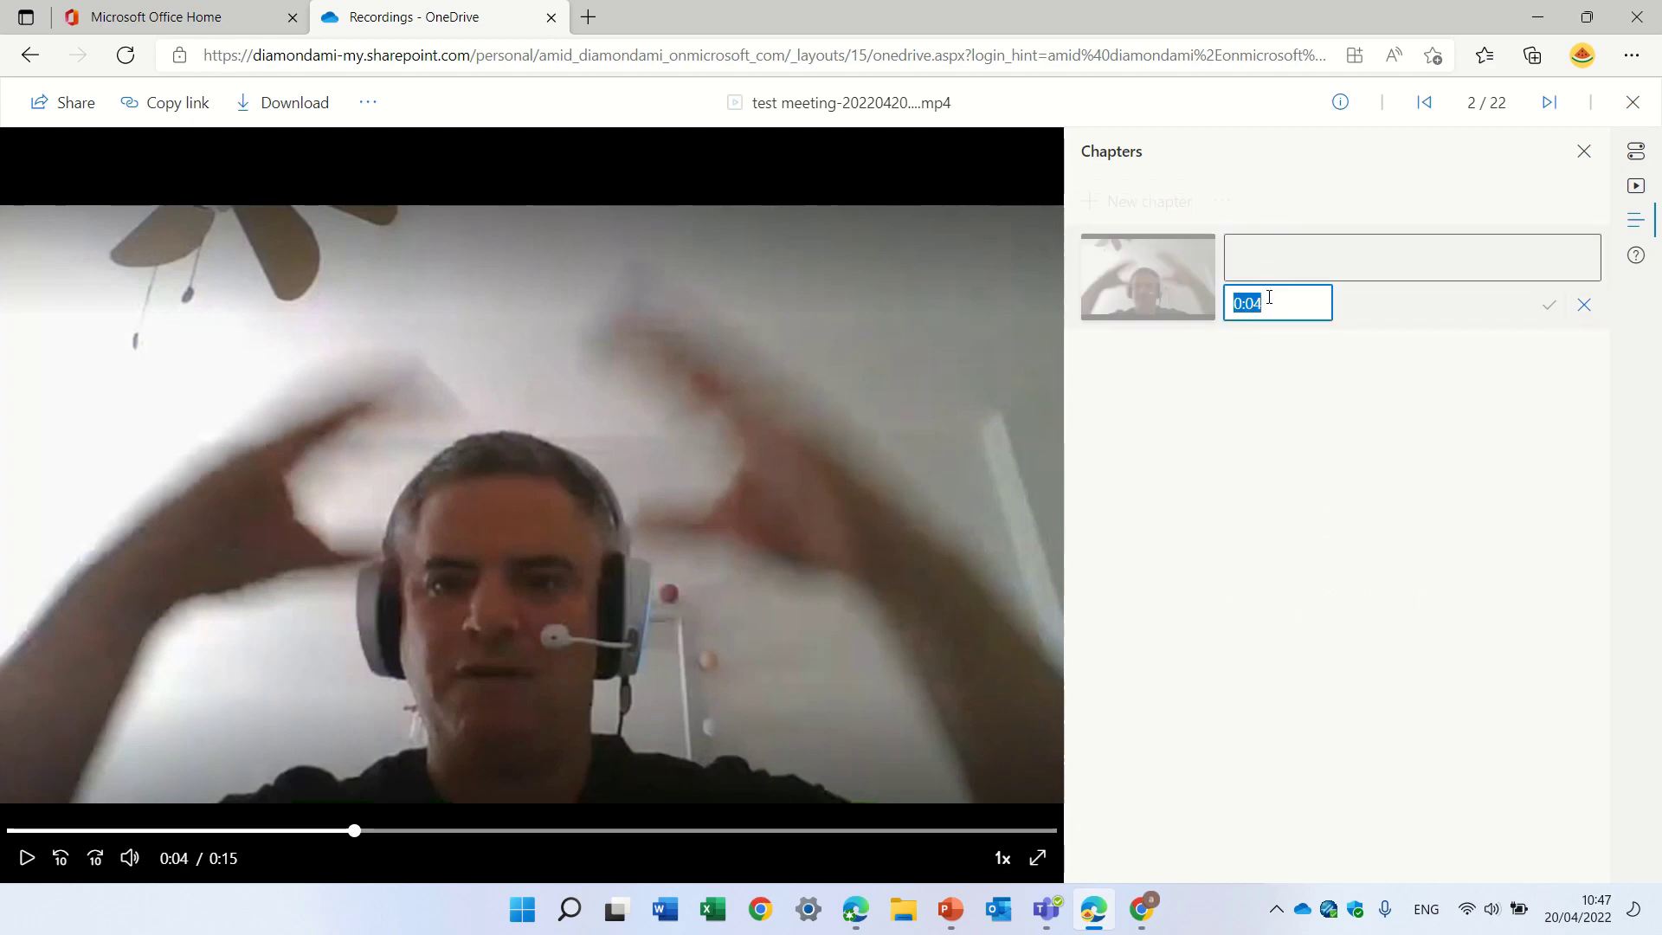
text(0:00)
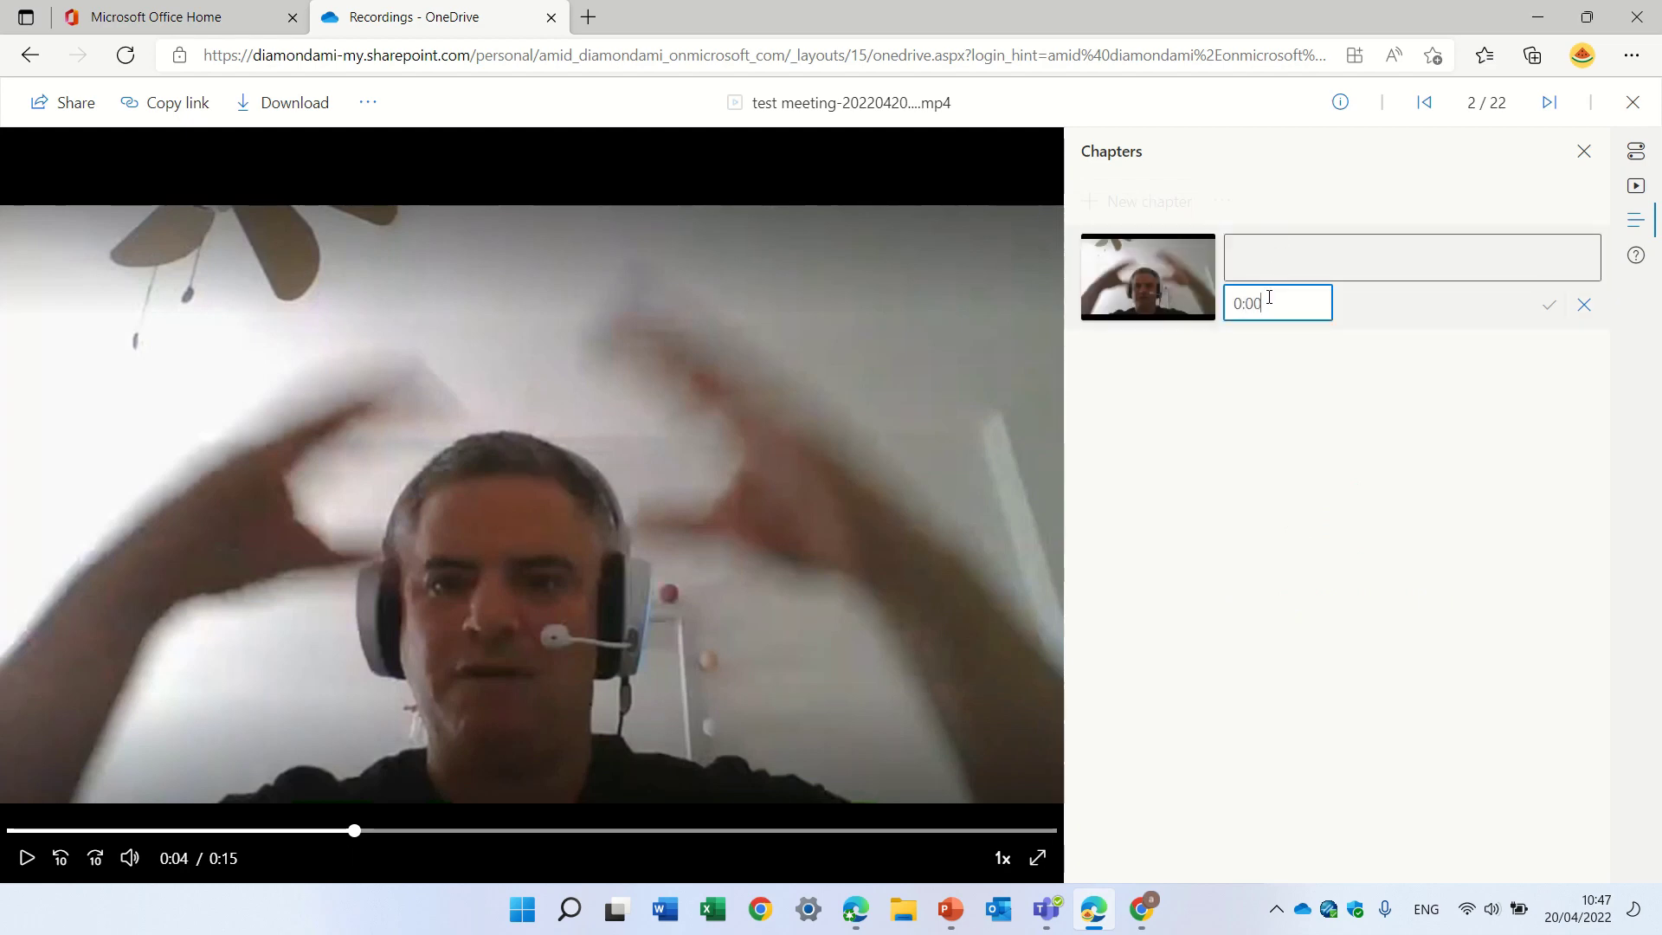
click(1273, 247)
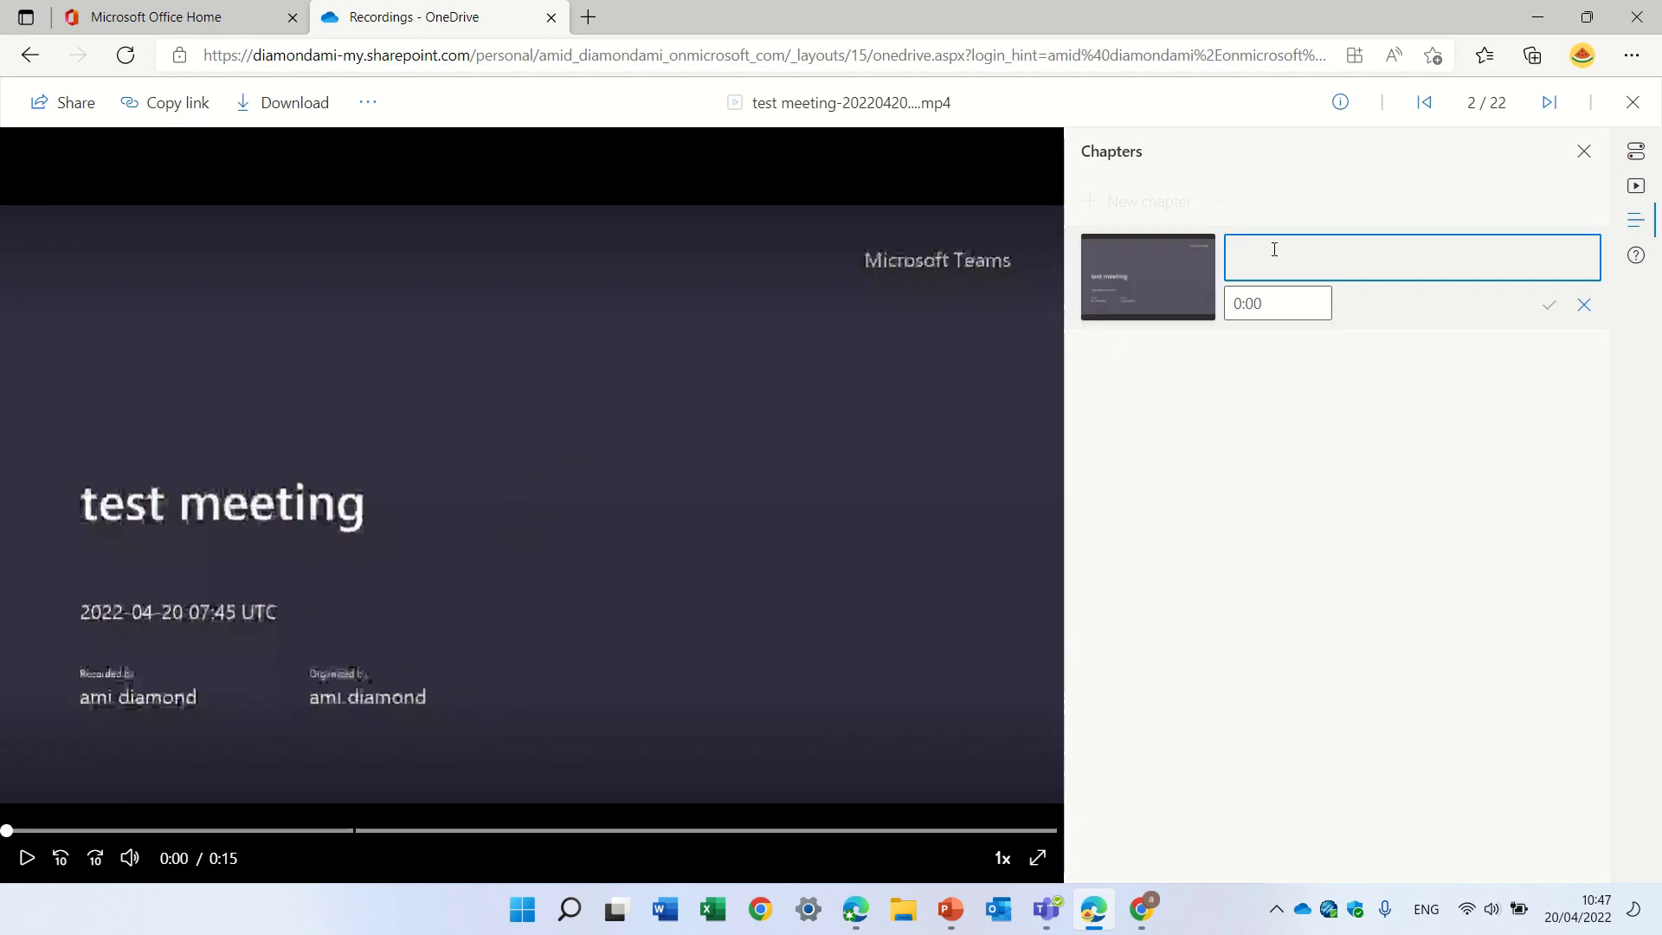
text(s)
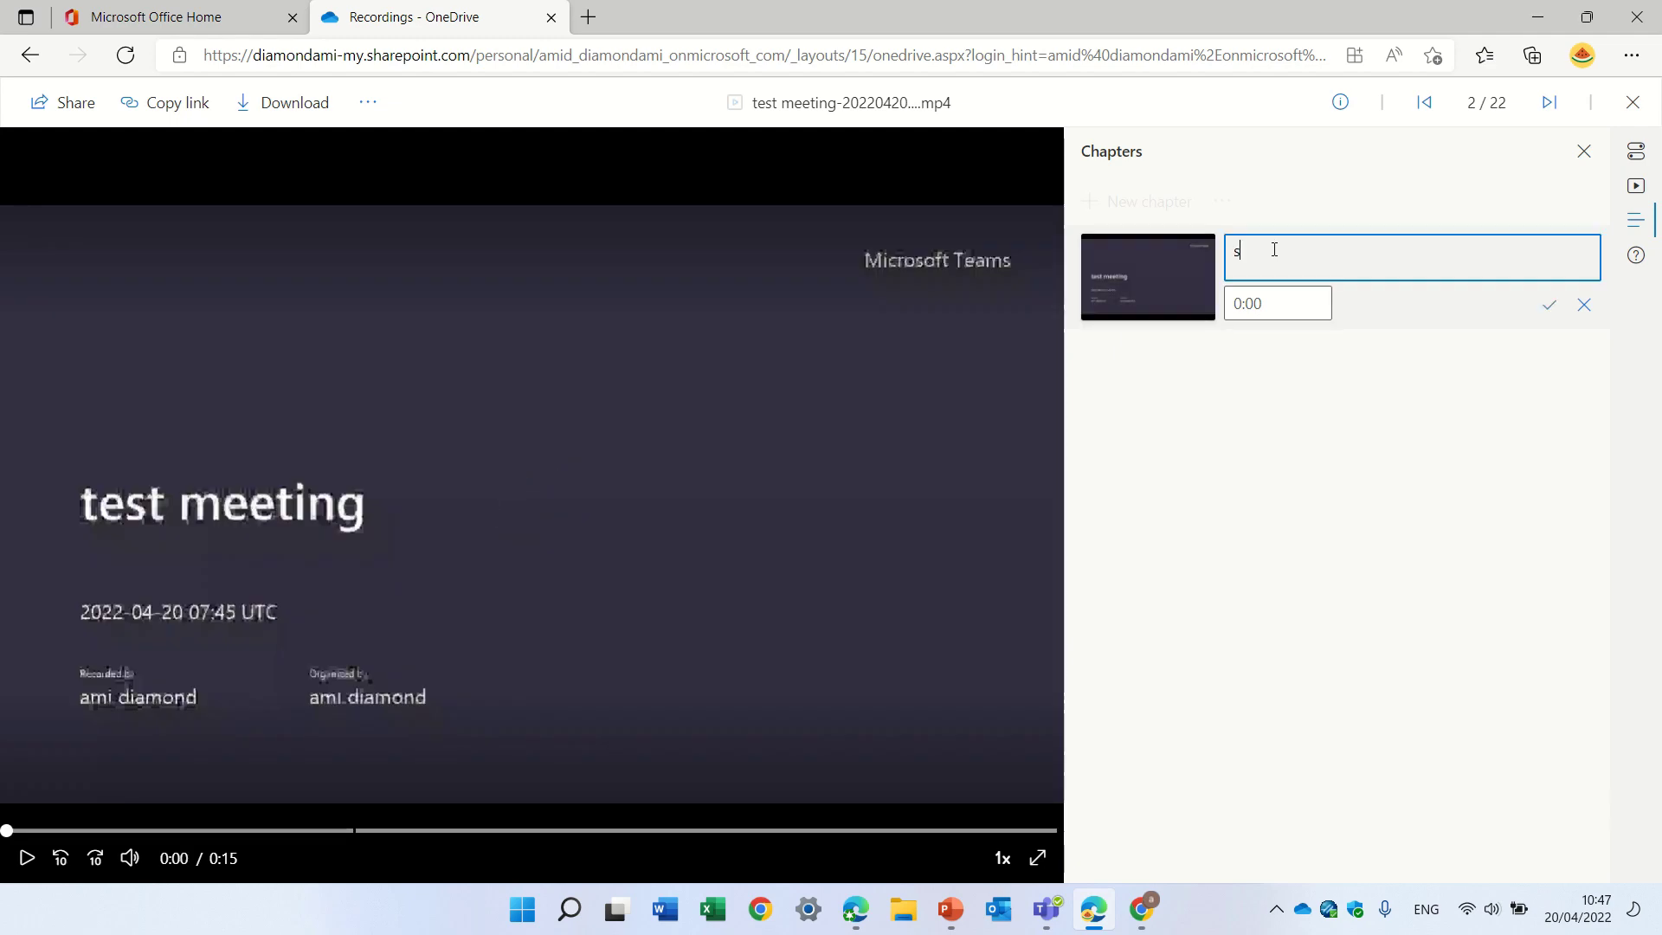
text(tart)
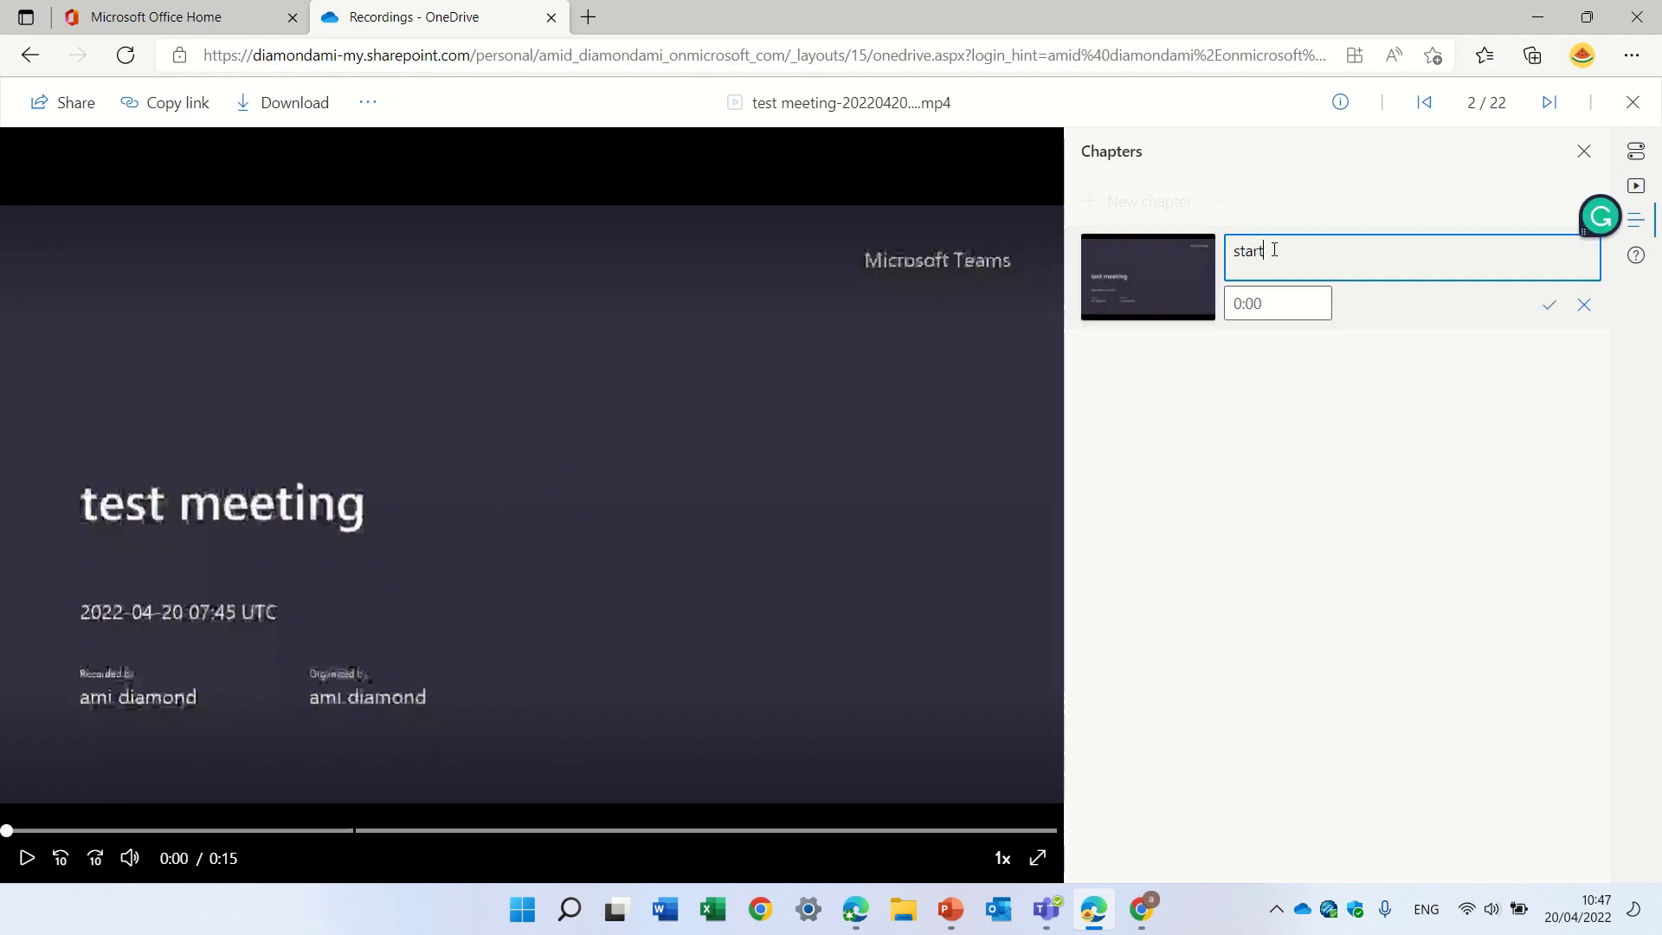
click(1548, 306)
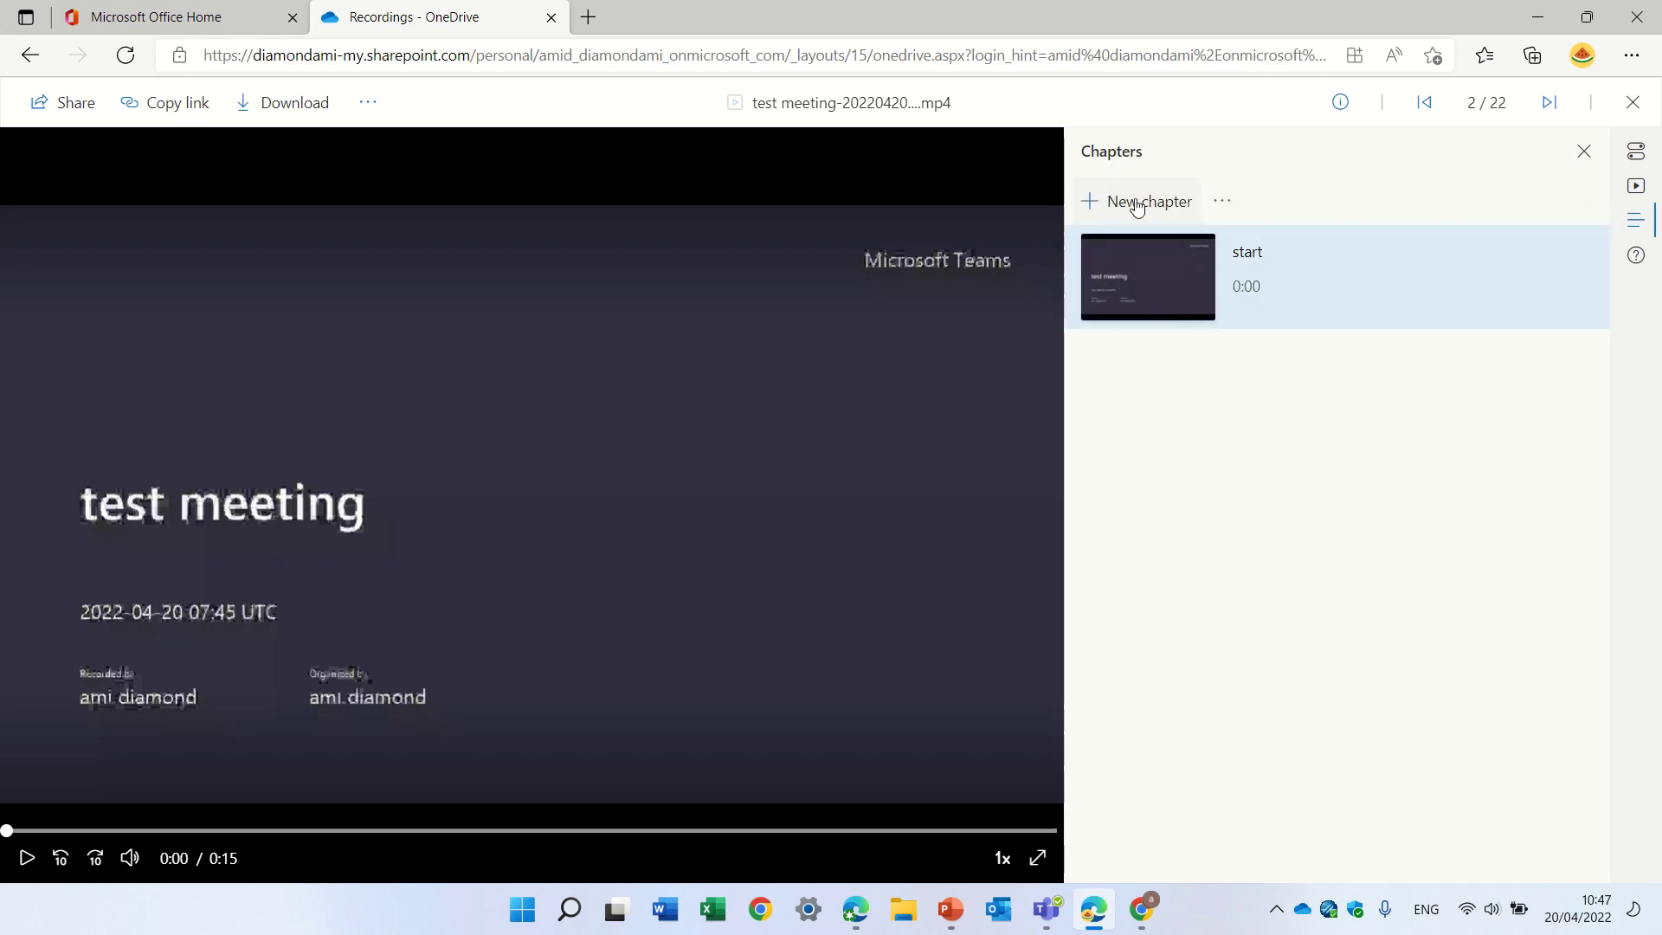
Add a chapter named "Overview" at 0:05 to the recording.
click(1134, 202)
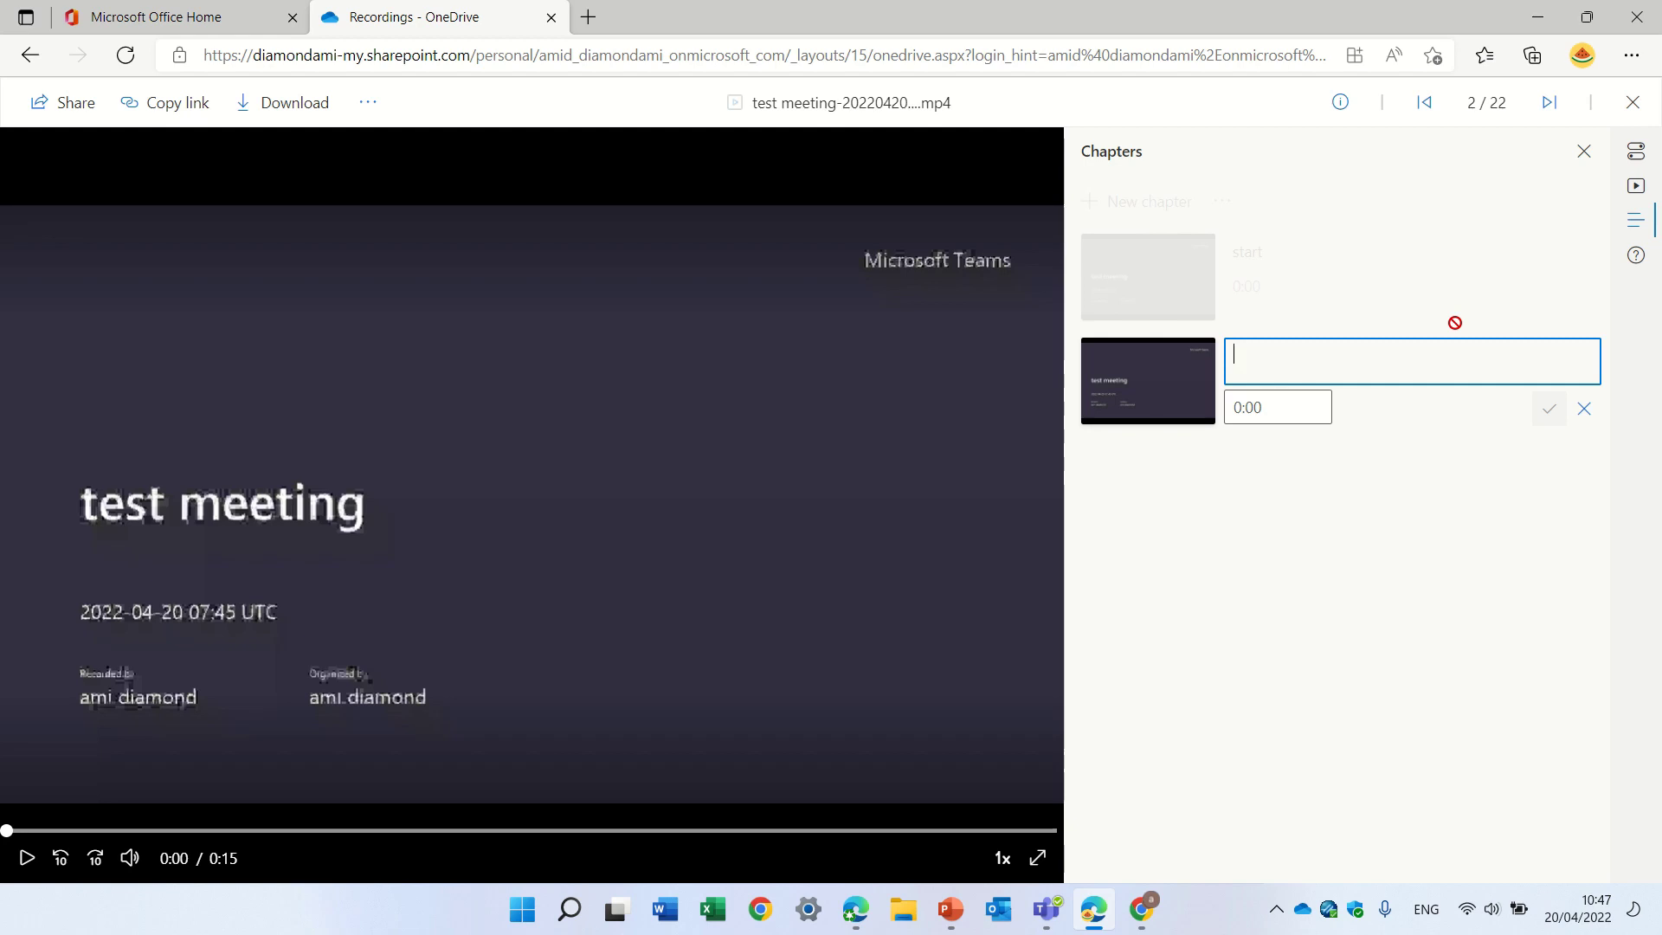
text(Overview)
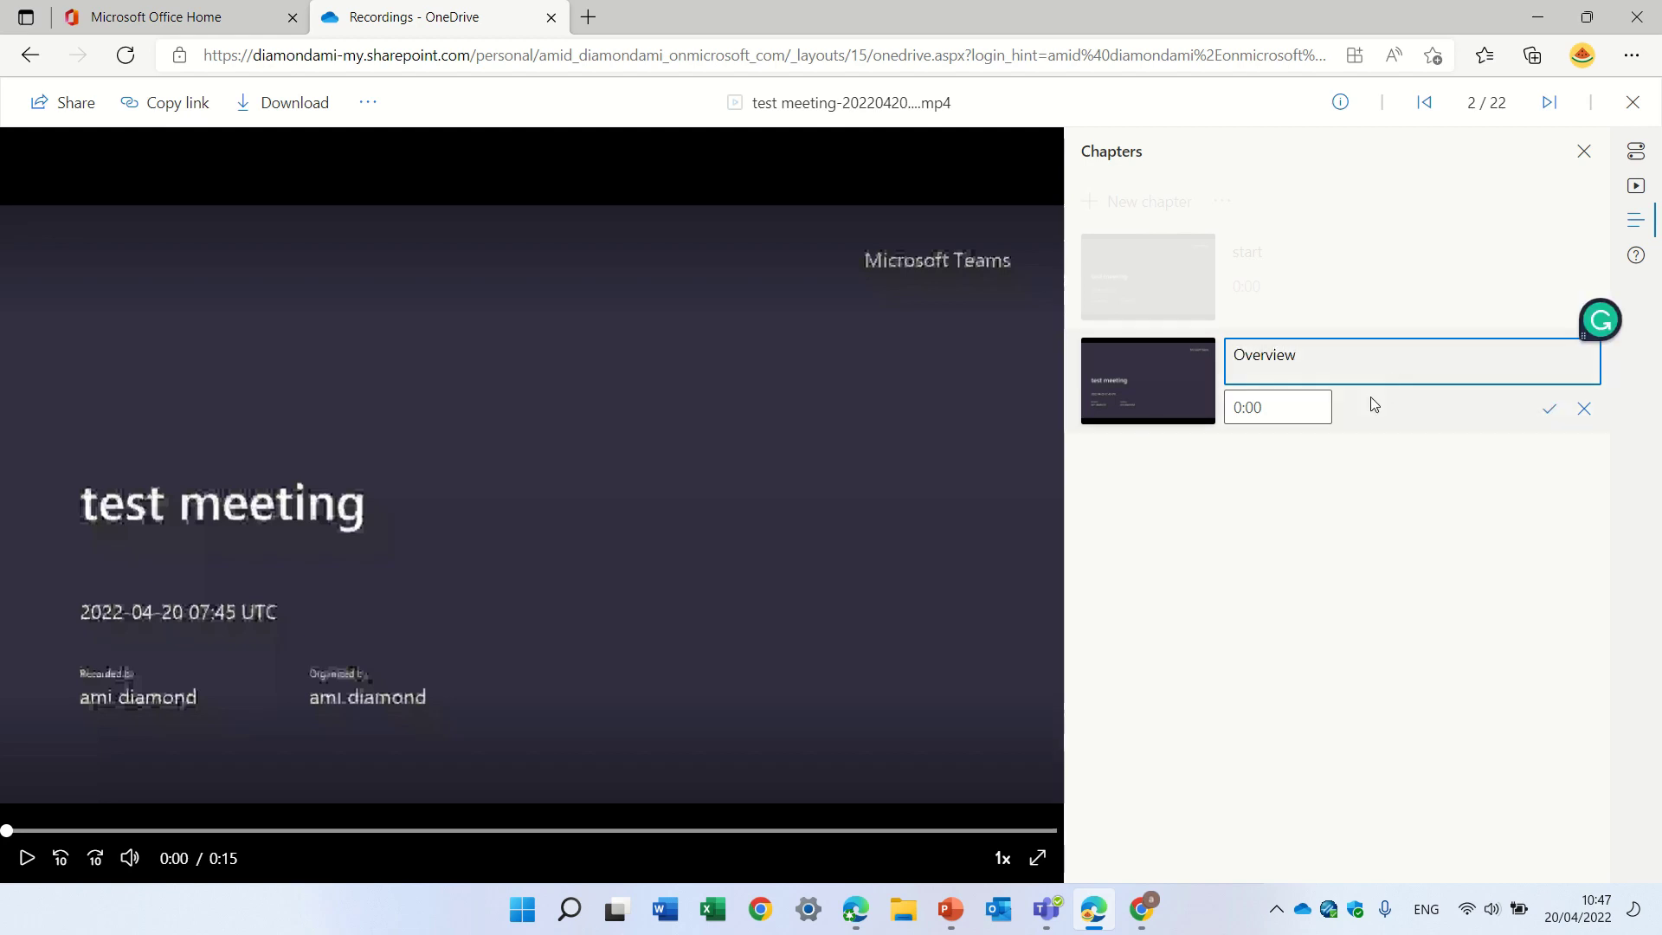
click(1317, 409)
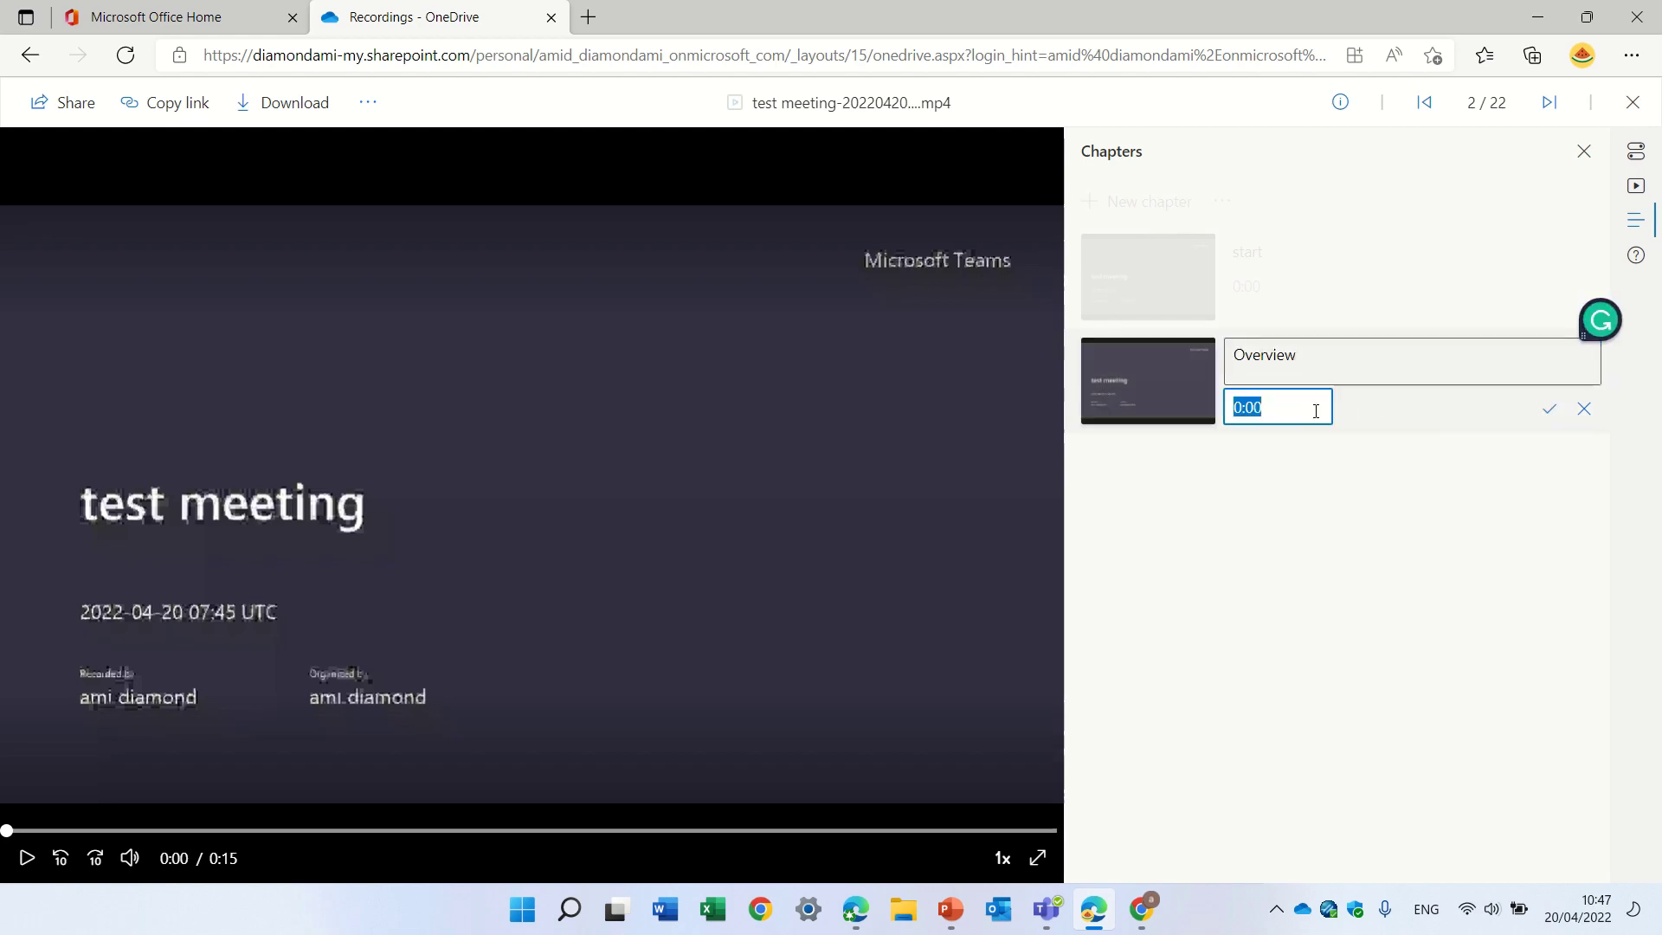
text(0)
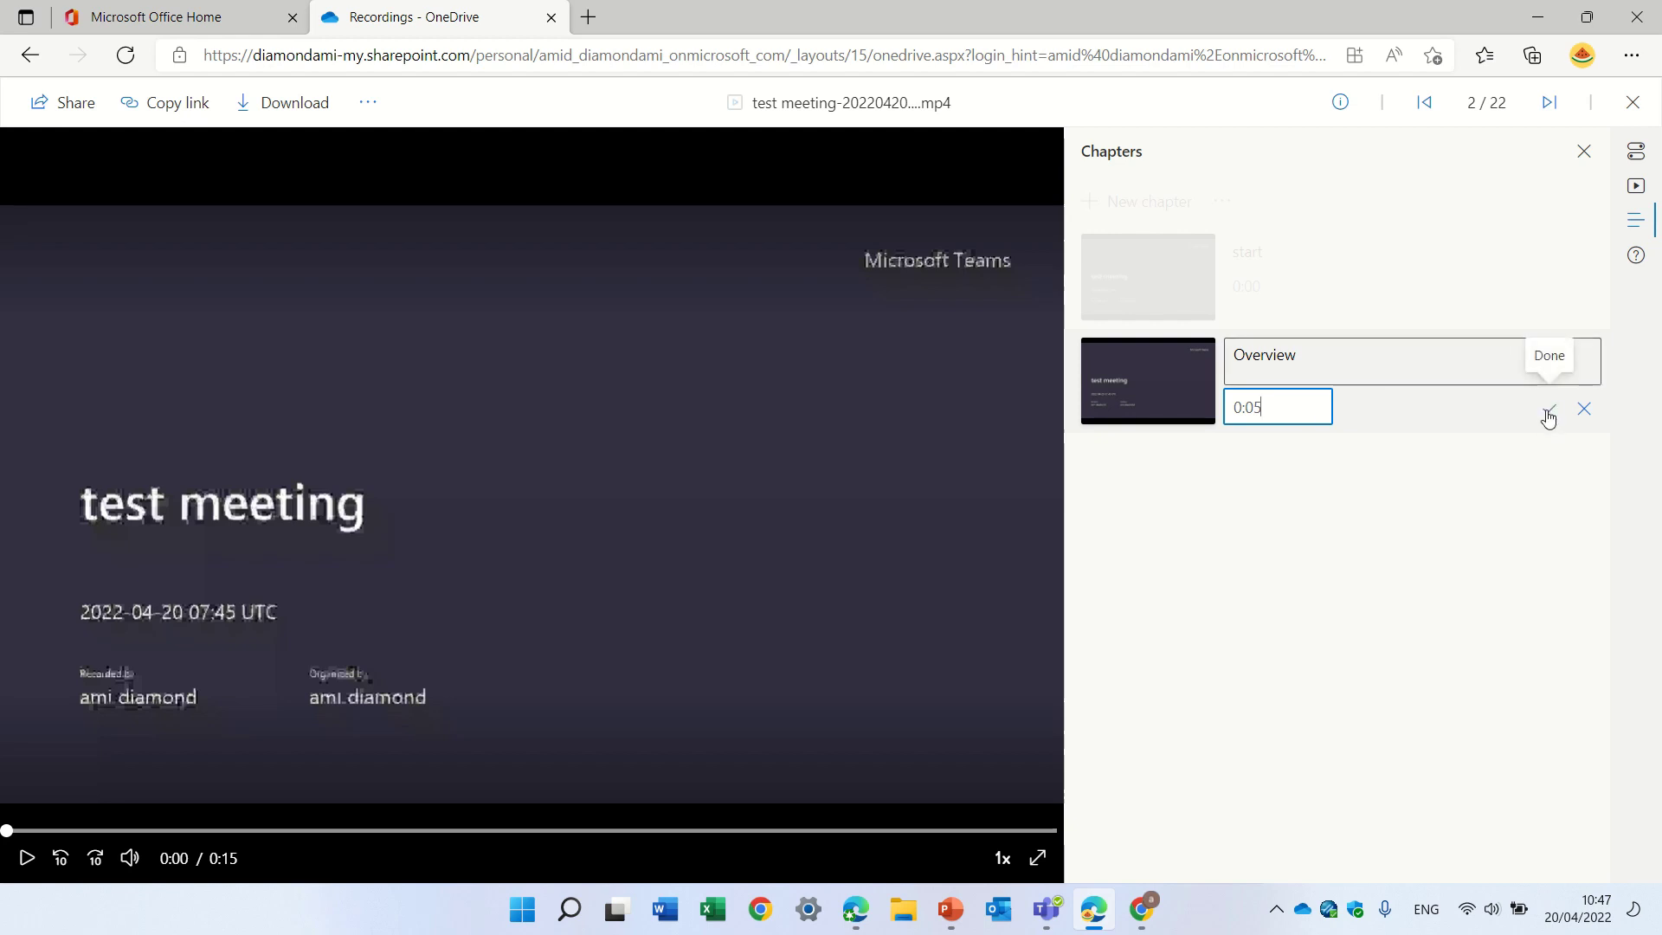
click(1549, 409)
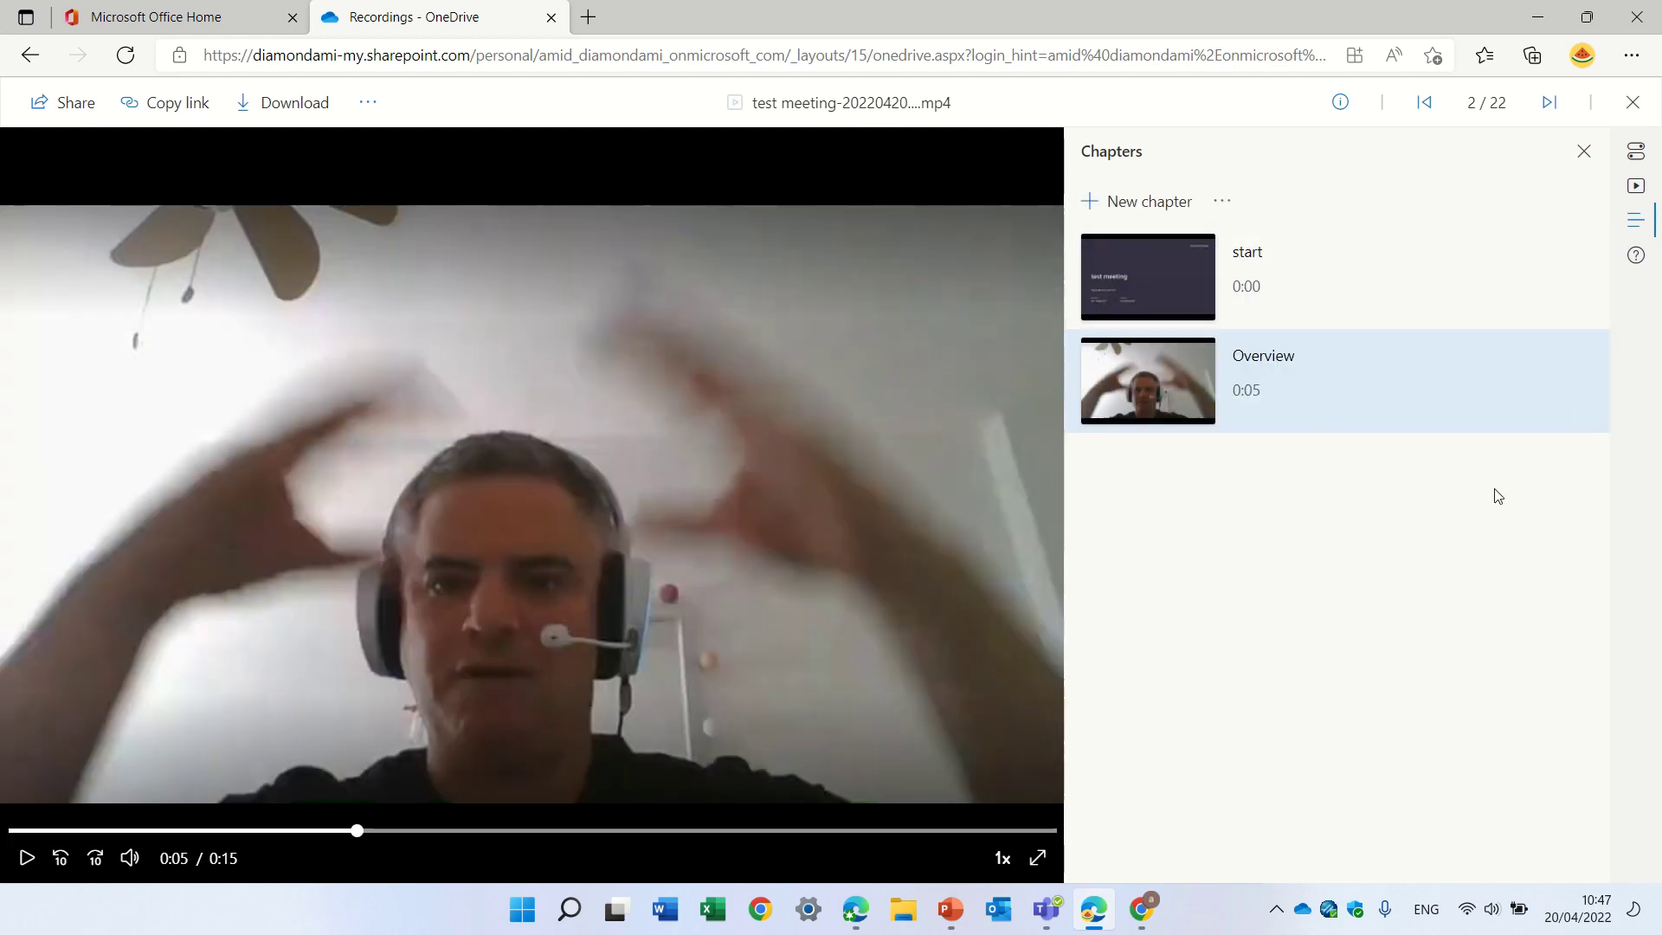
Add a chapter named "last works" at 0:15 to the recording.
click(1141, 208)
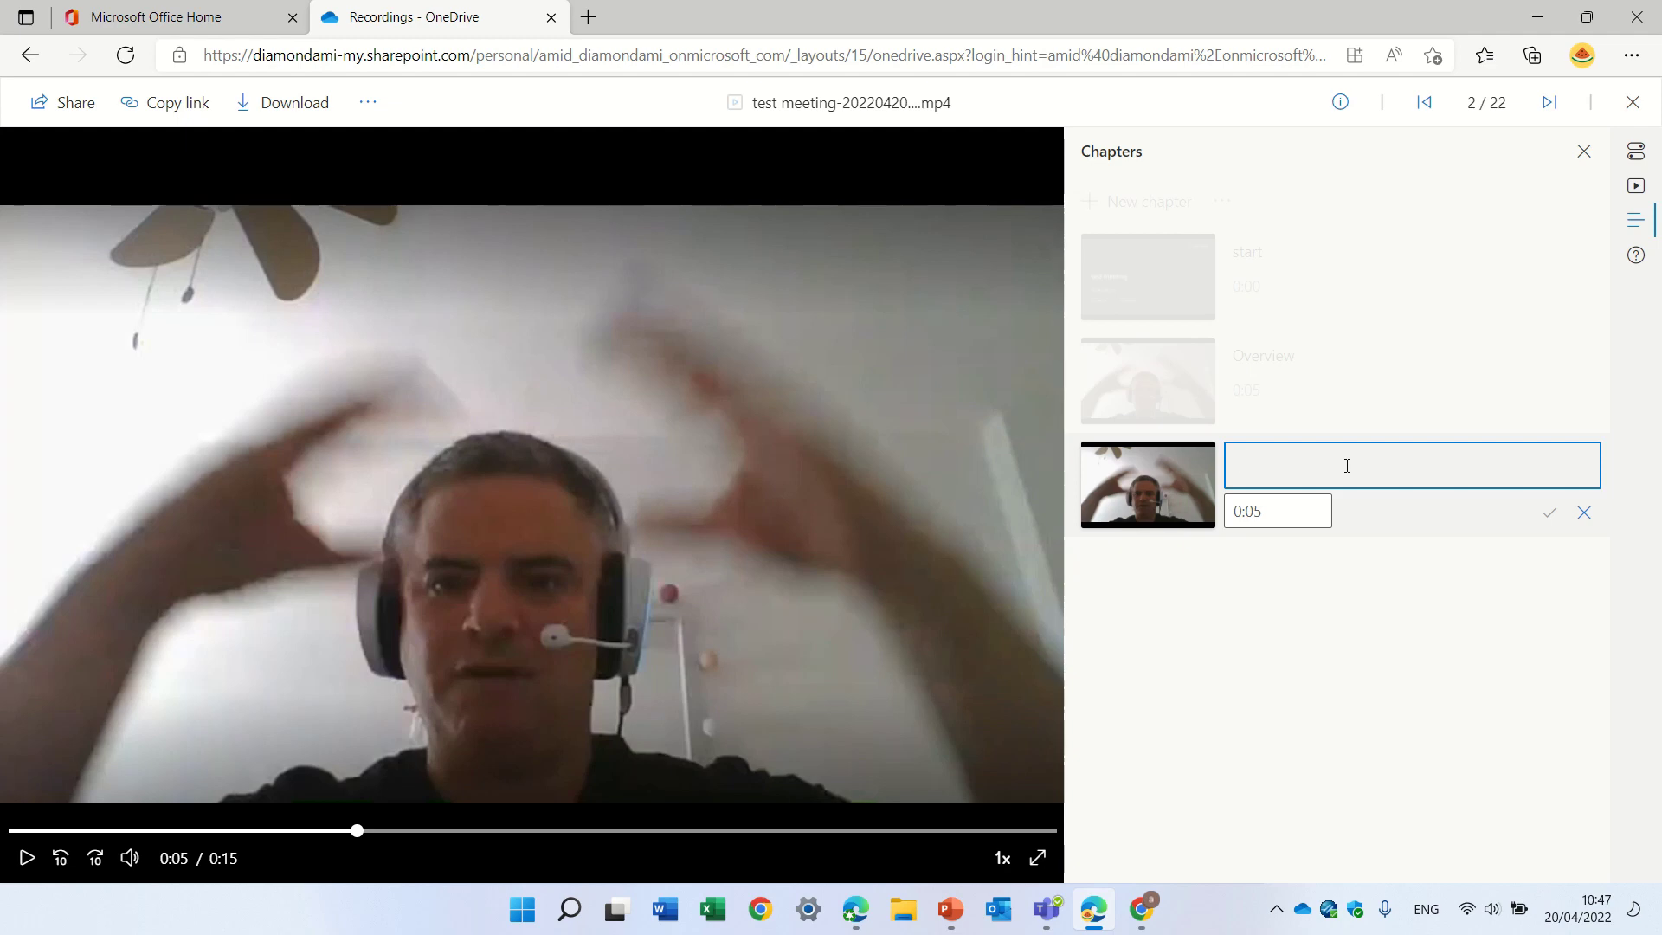
text(last works)
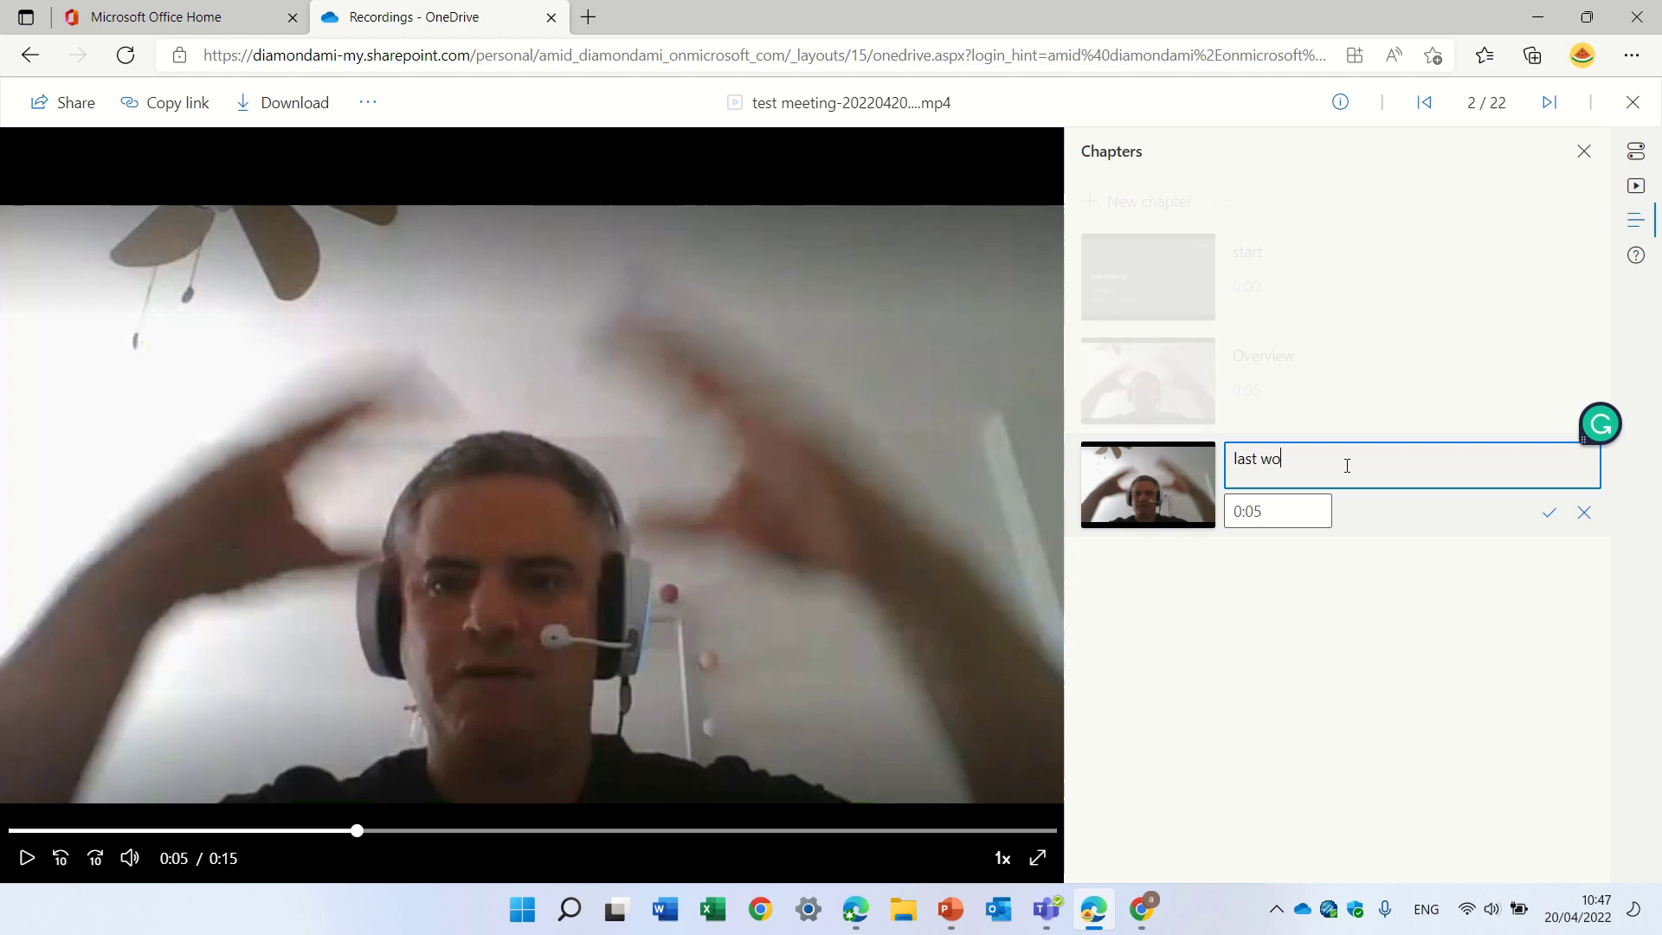
click(1263, 521)
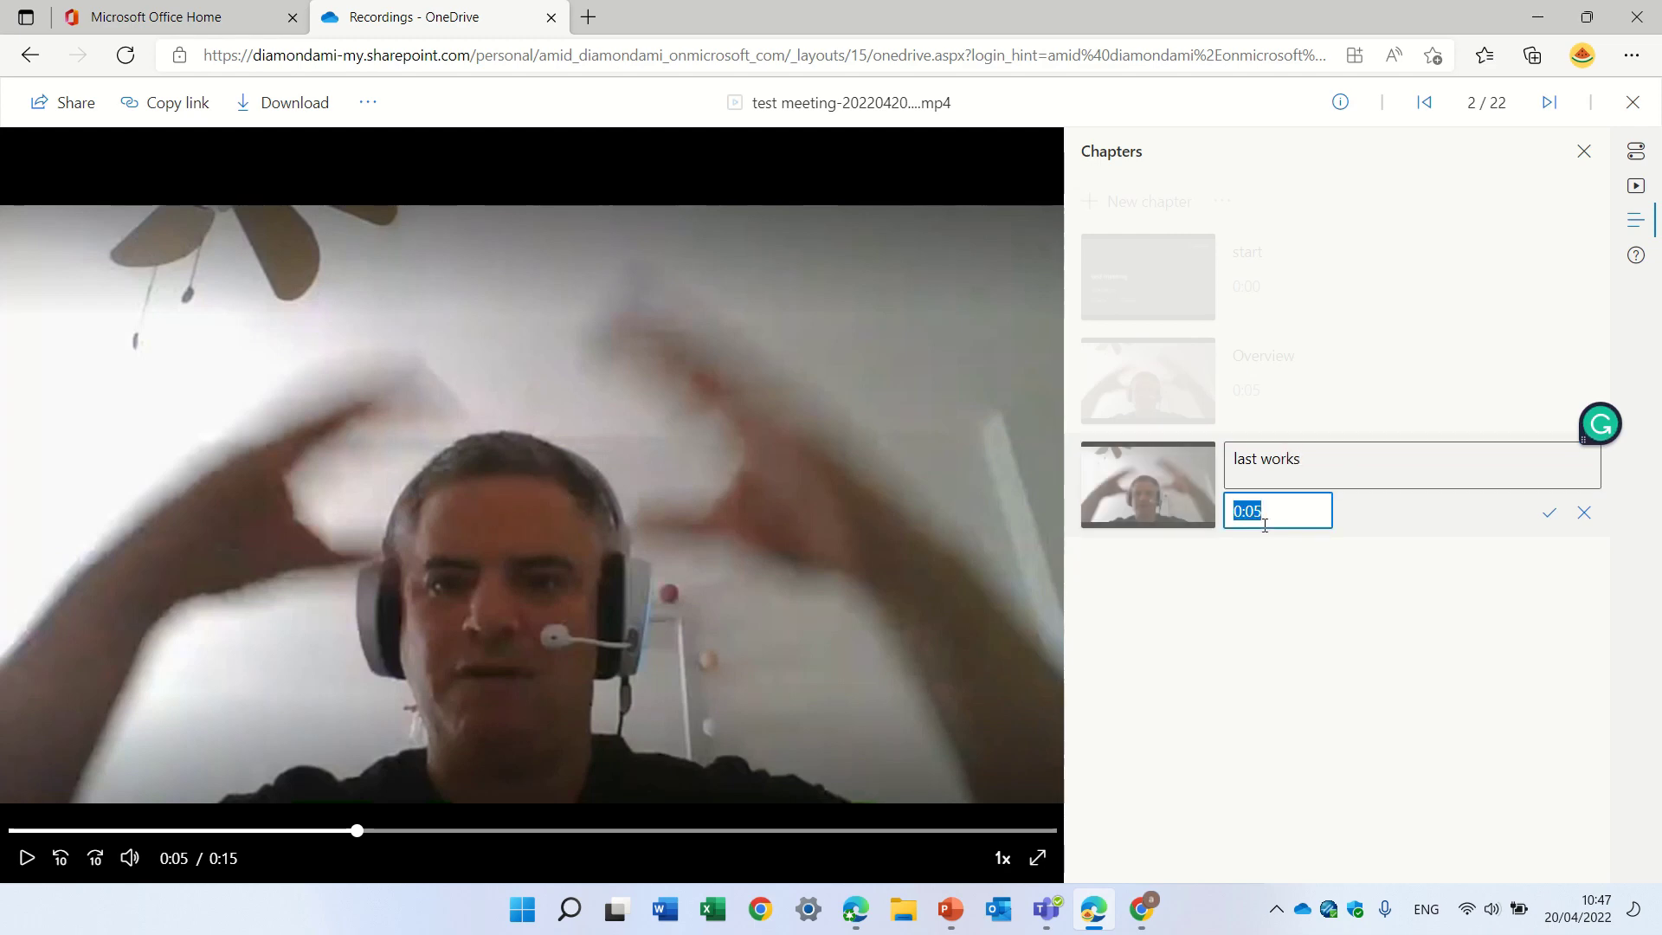
text(0)
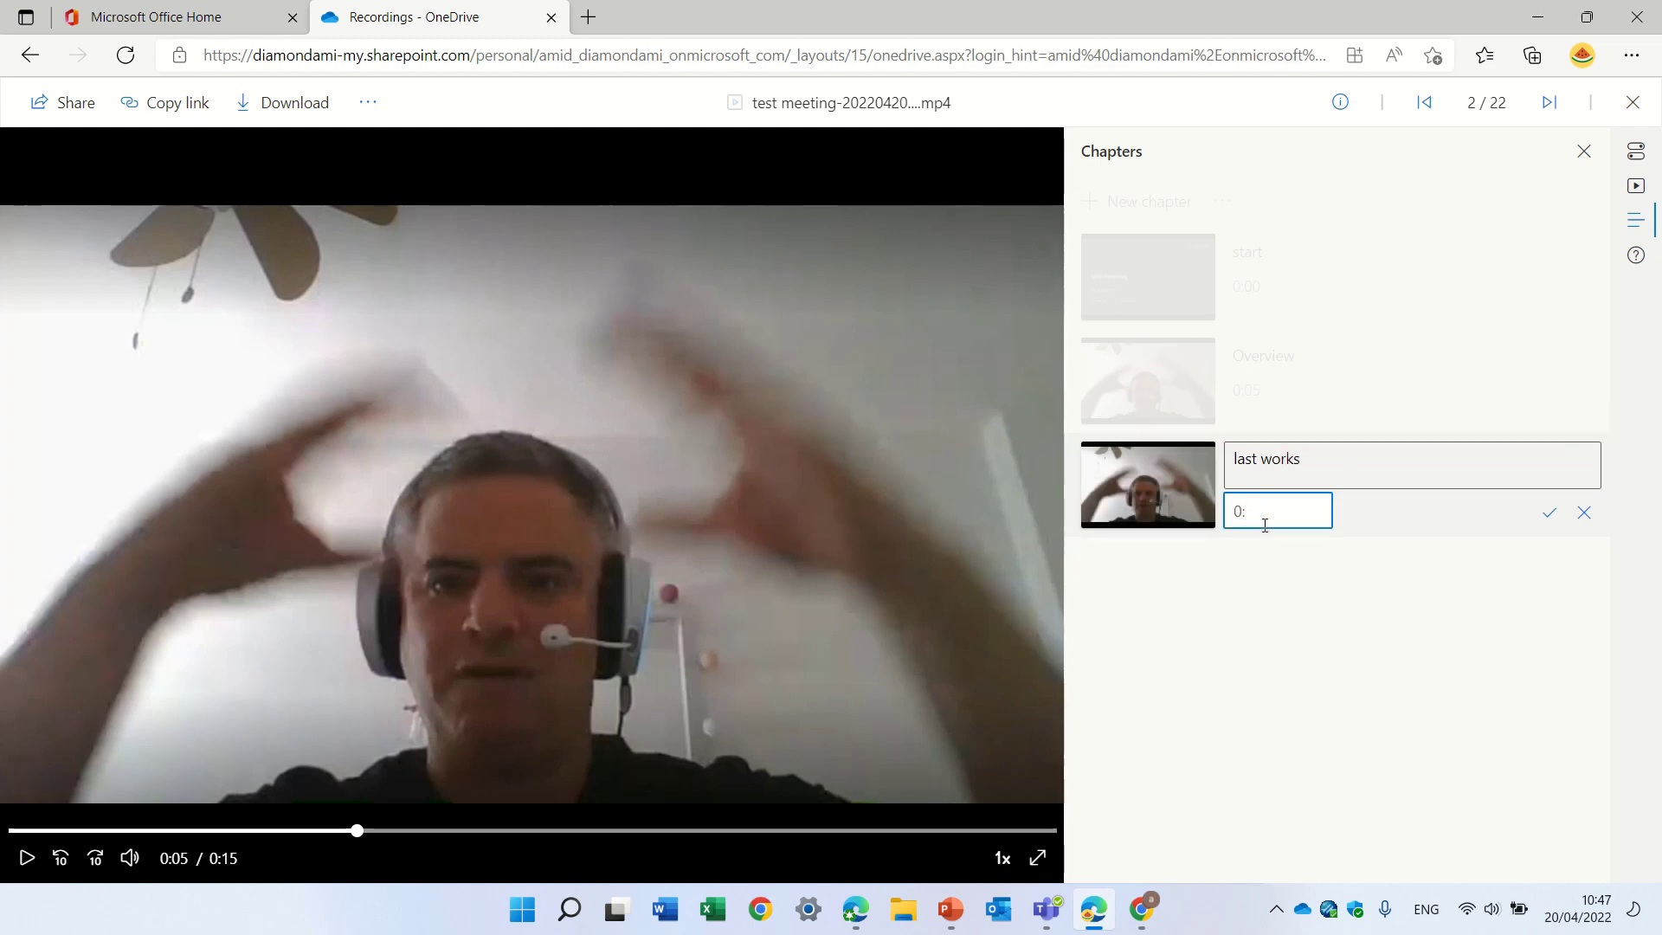
click(1549, 513)
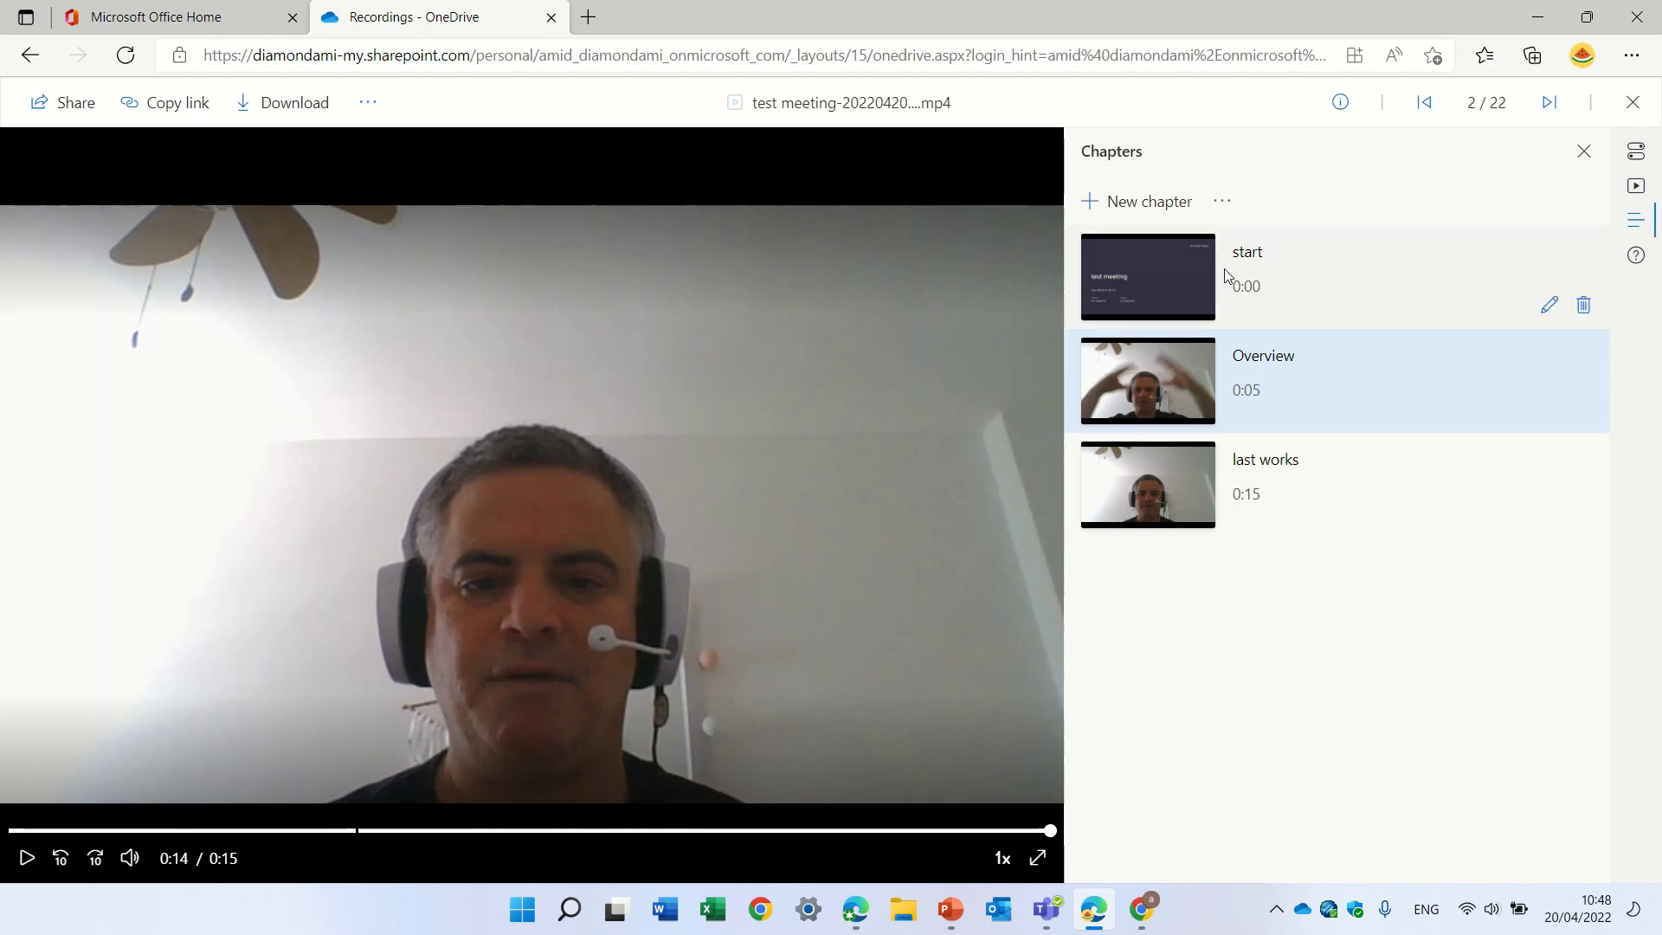
Jump through the recording using its start, Overview and last works chapters in turn.
click(1307, 250)
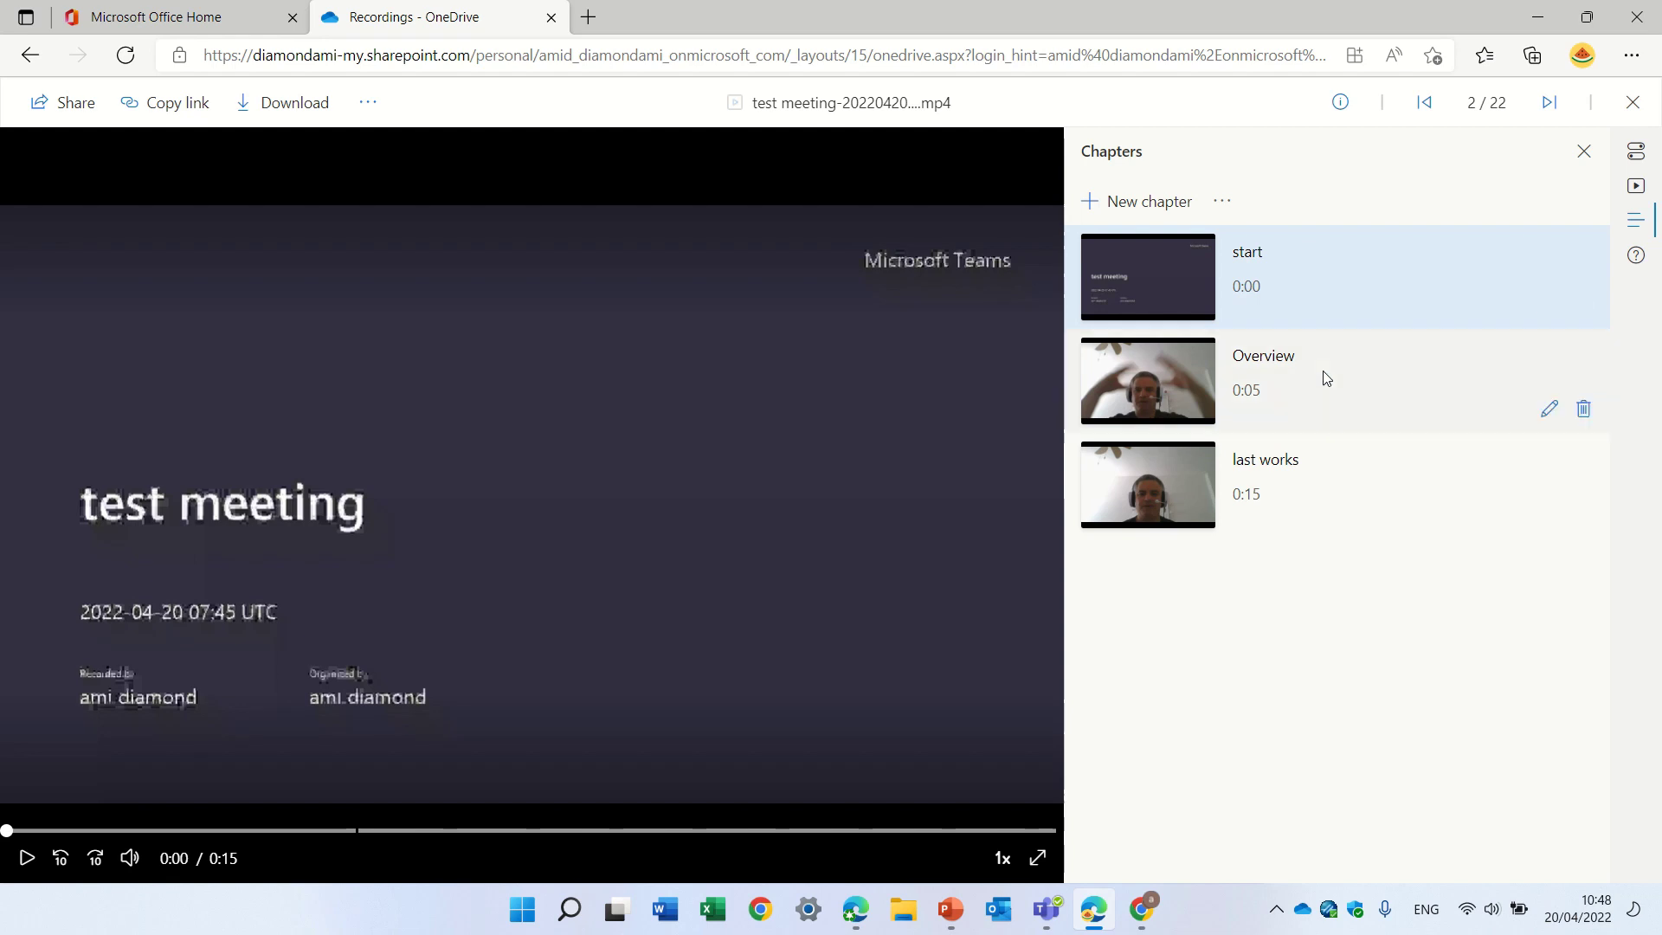
click(1323, 372)
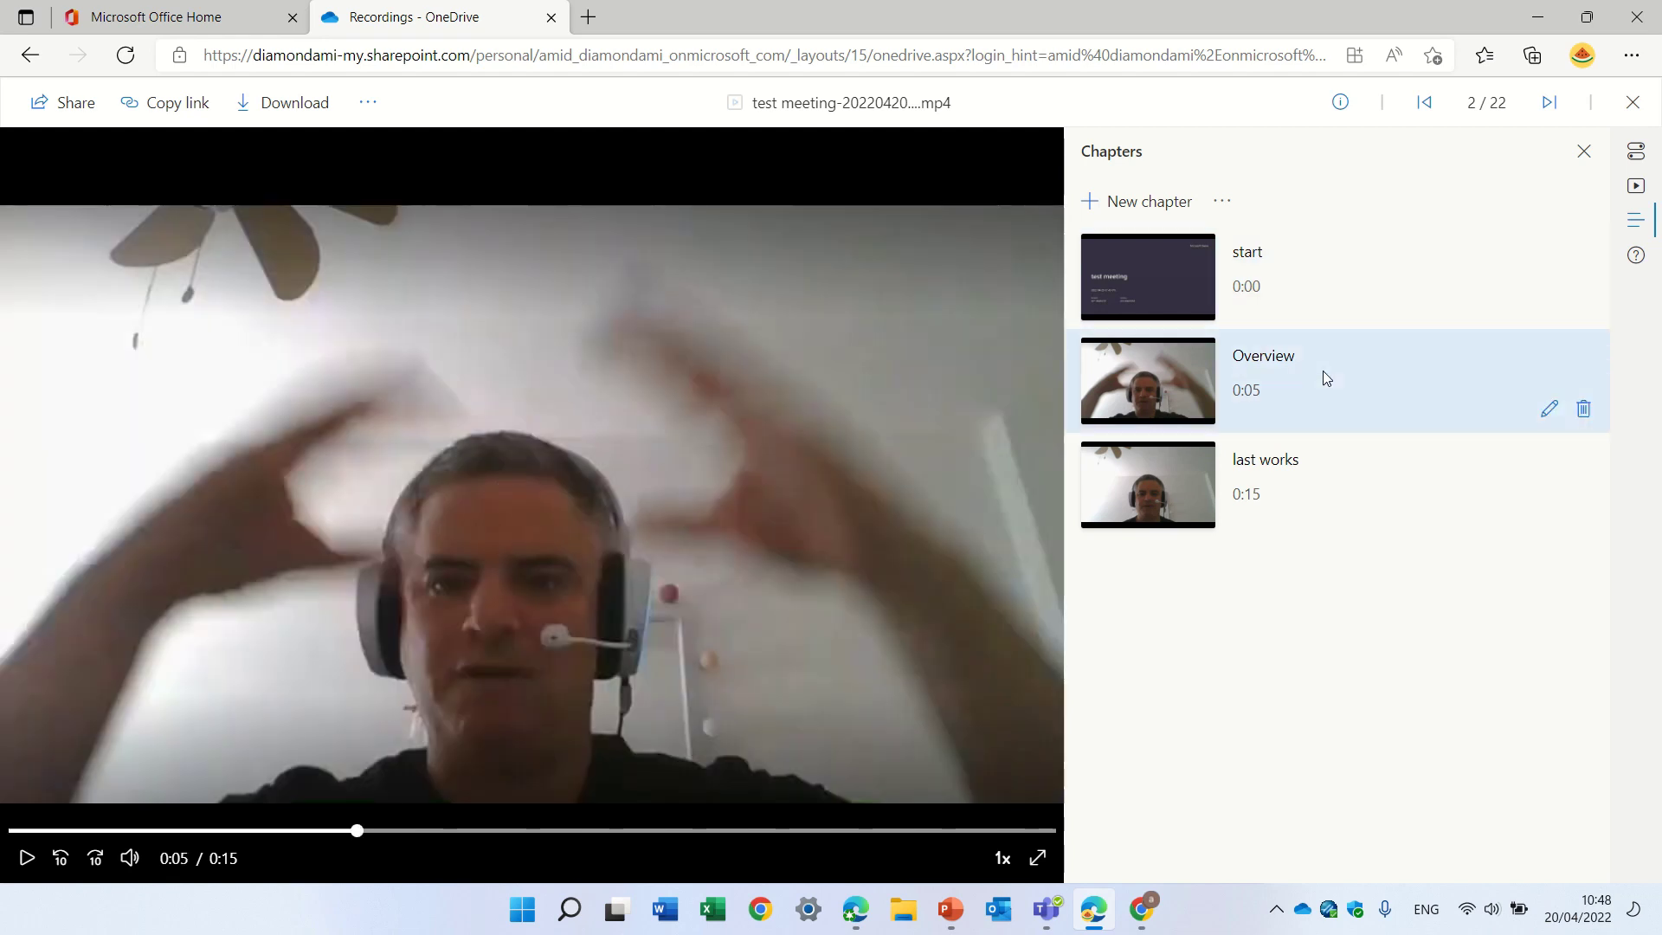
click(1338, 449)
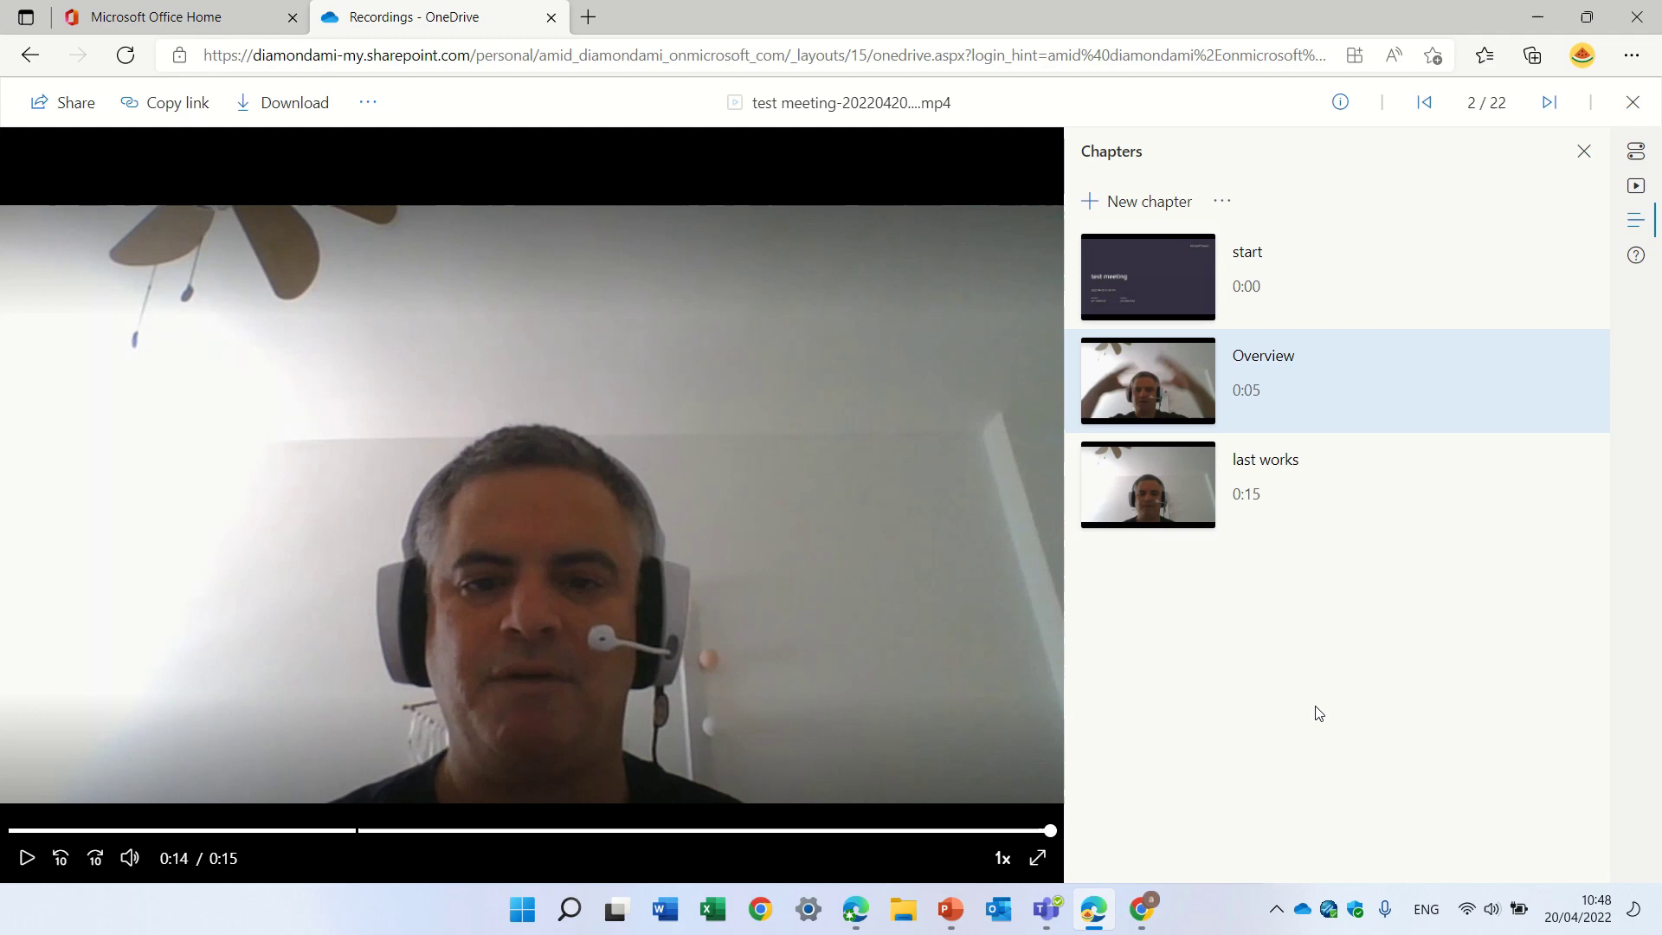
Reopen the recording's video settings and review the About video, Transcript and captions, and Chapters options.
click(1633, 197)
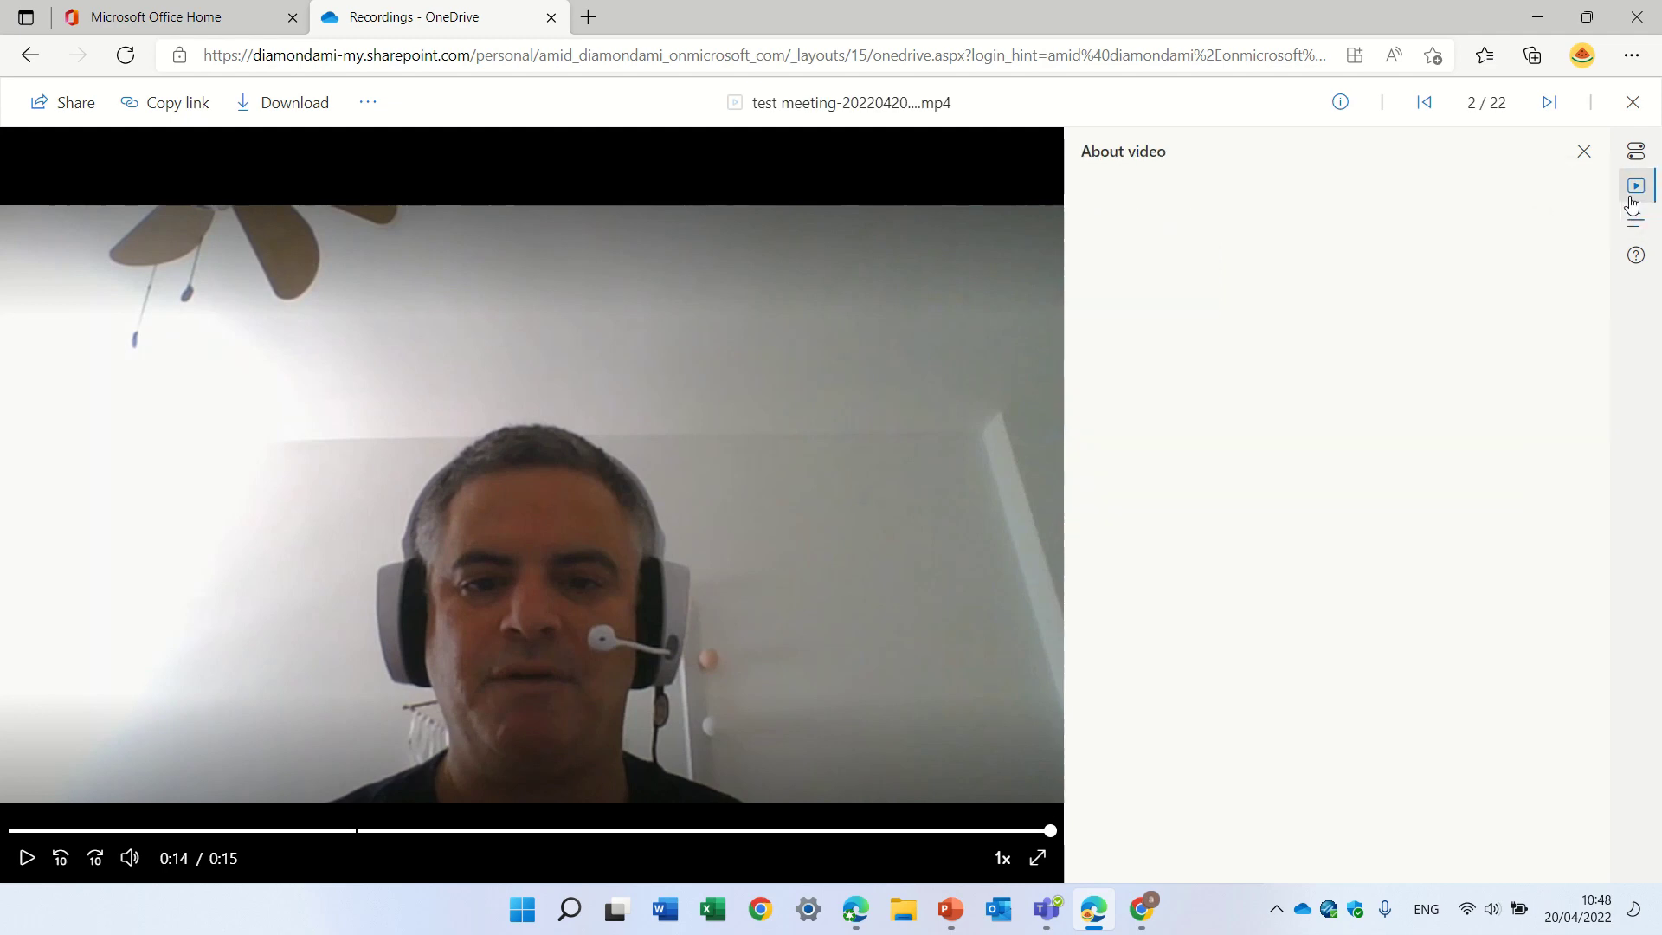
click(1645, 152)
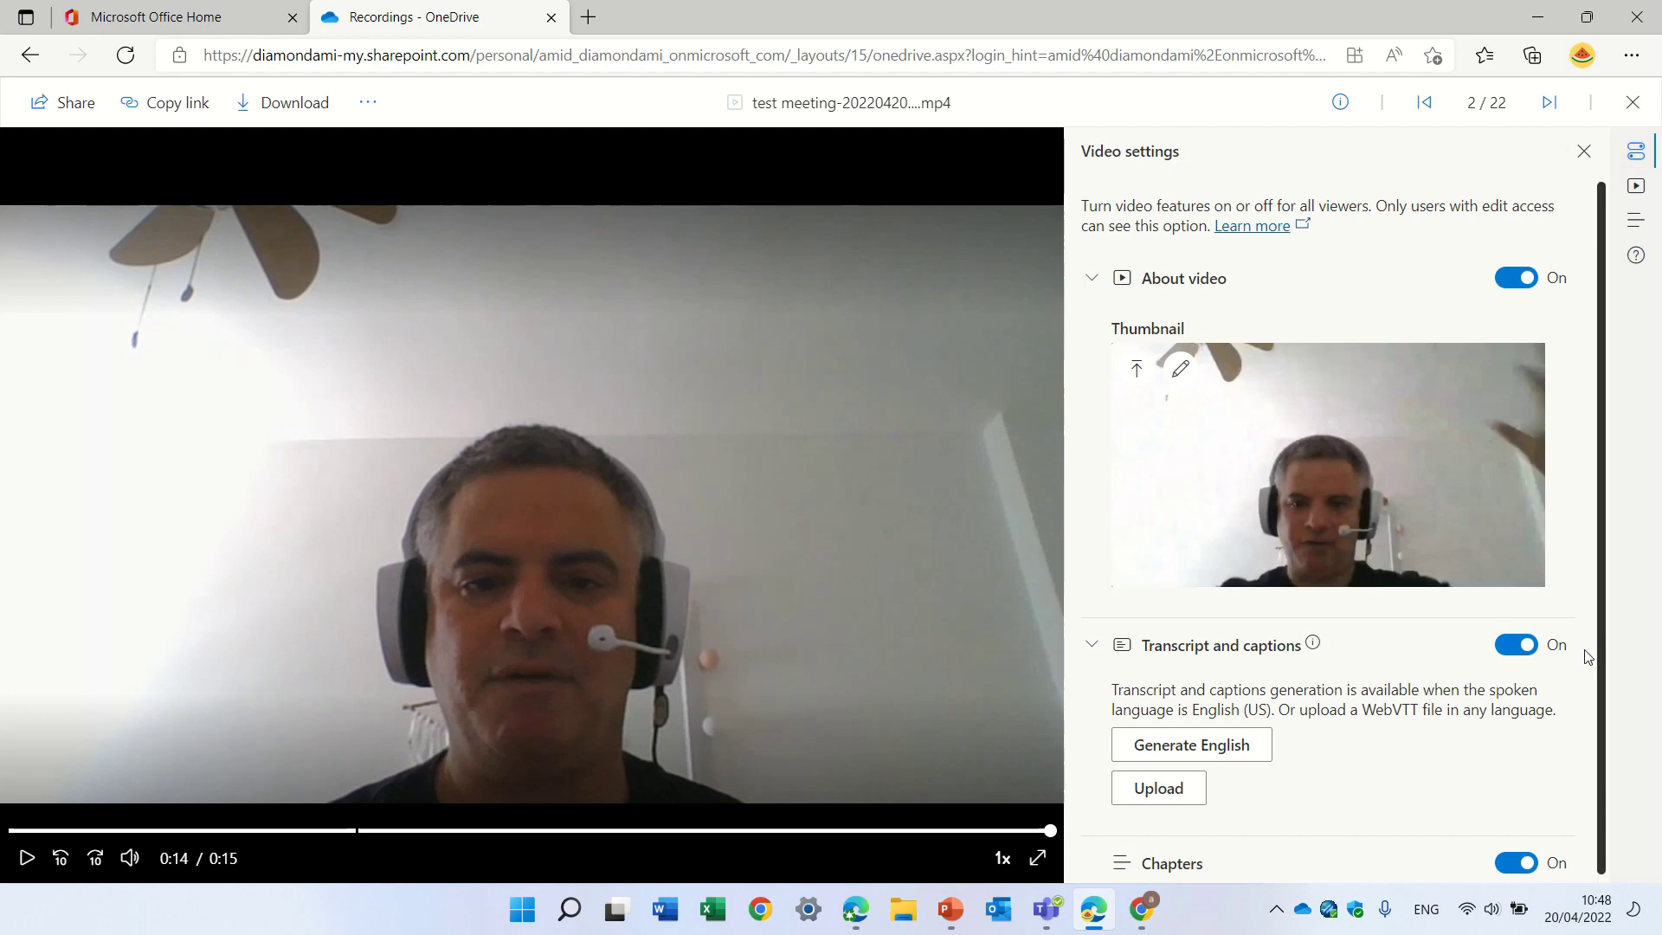
scroll(1600, 596, down, 1)
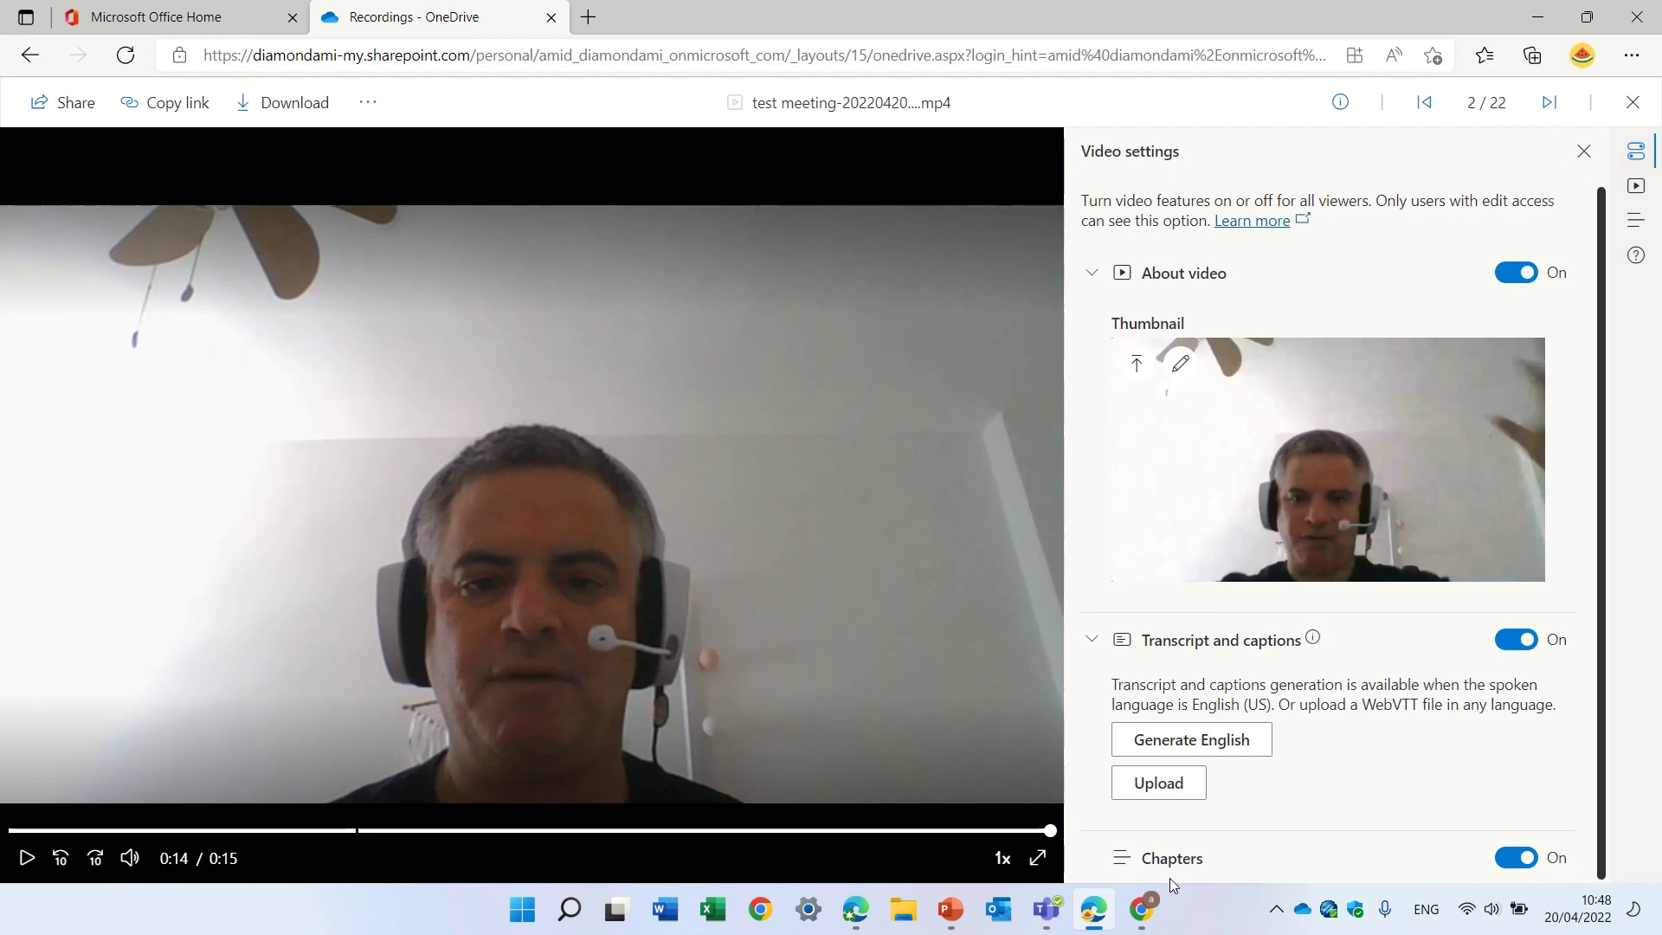